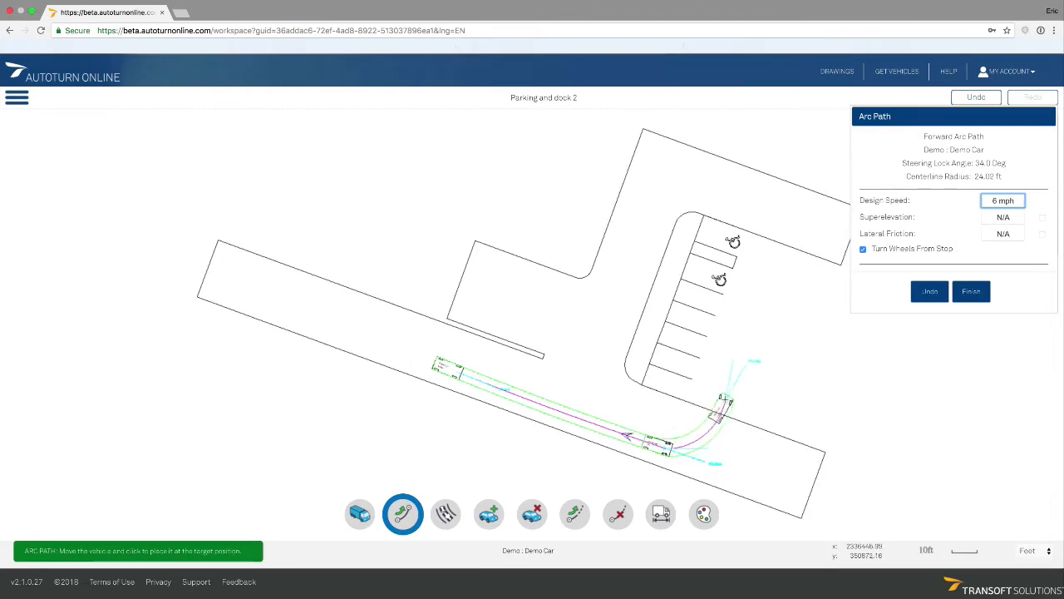
- Finish placing the demo car's arc path and set the current vehicle to the AASHTO 2011 (US) SU-40 commercial truck
click(704, 398)
drag(789, 481, 788, 517)
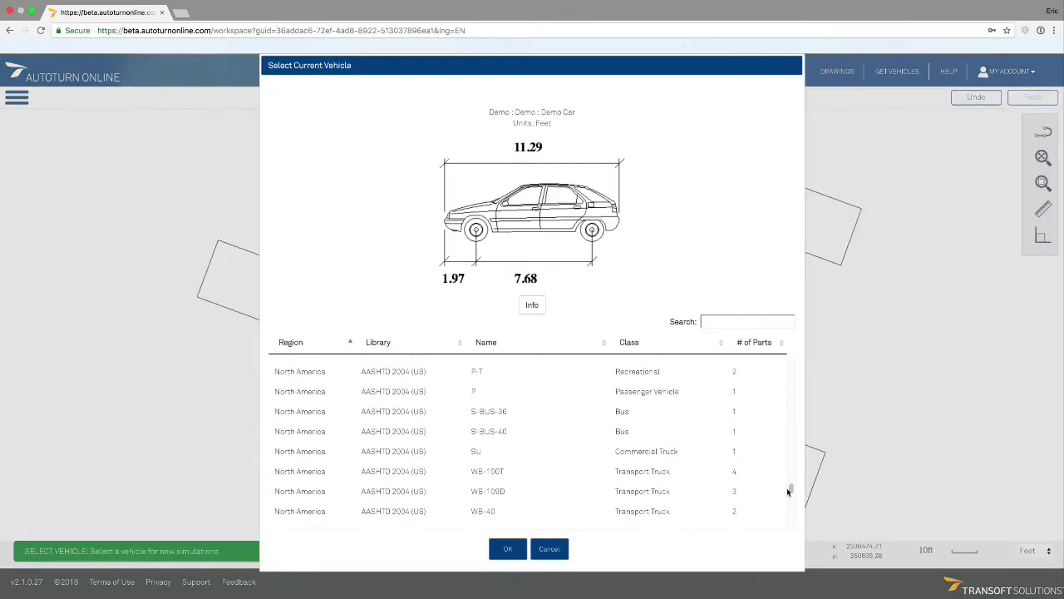
click(488, 442)
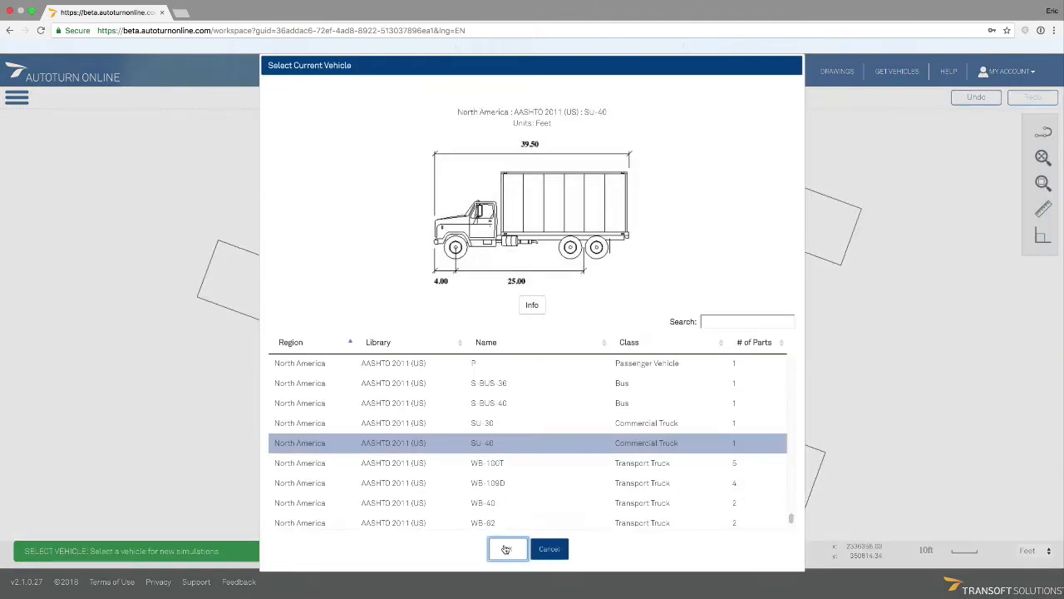
click(505, 549)
- Simulate the SU-40 truck with arc paths from the lower road into the lot beside the parking island and back into the dock
click(403, 514)
click(801, 466)
click(754, 449)
click(689, 447)
click(600, 416)
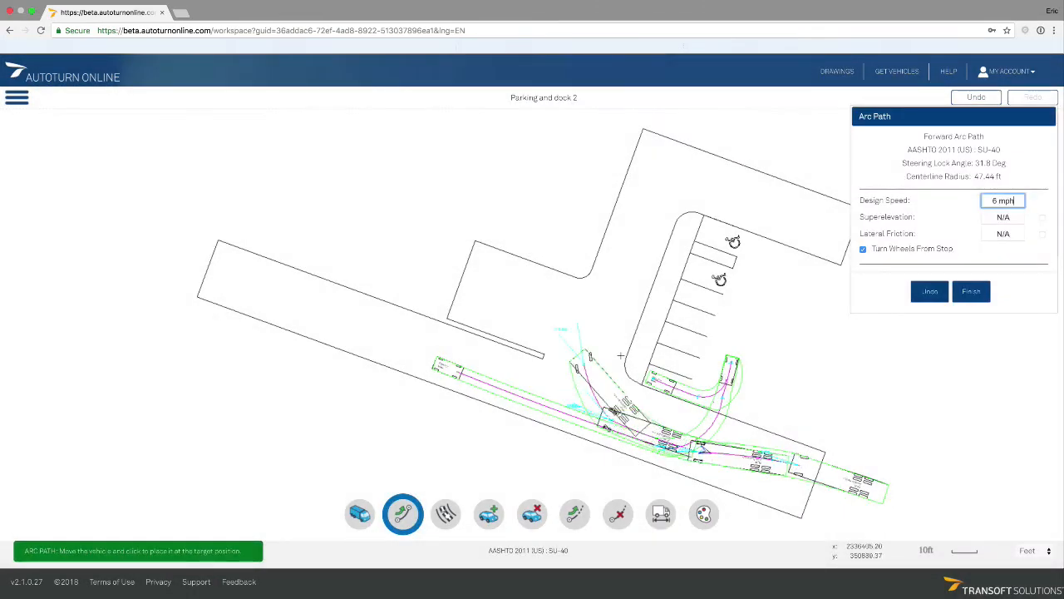
click(658, 227)
click(503, 324)
click(973, 293)
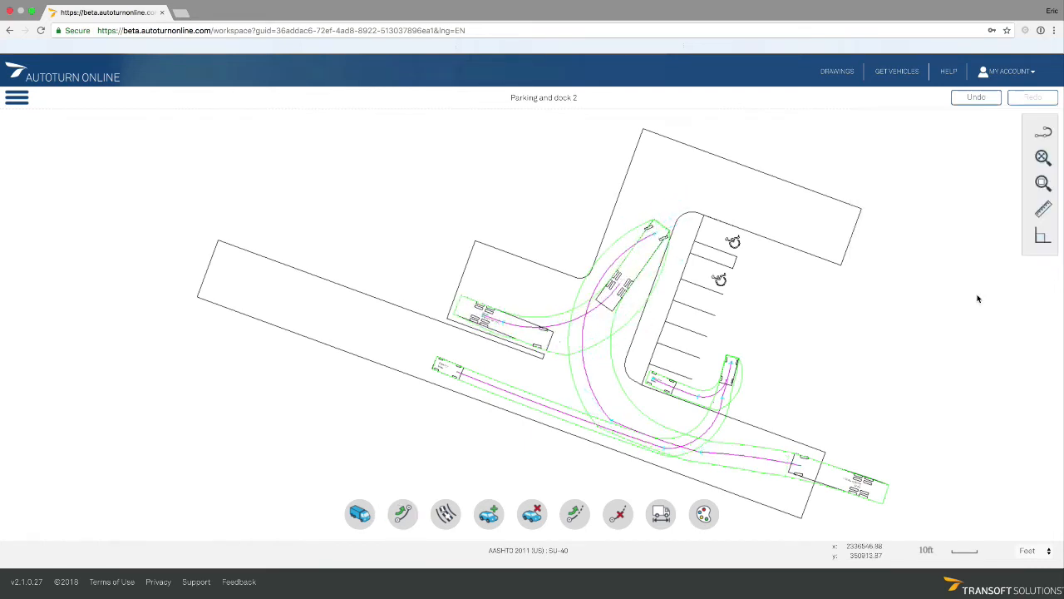
- Switch to Vectorworks and import the AutoTURN Online simulation into the Medal of Honor_reduced.vwx site plan
click(17, 97)
click(22, 130)
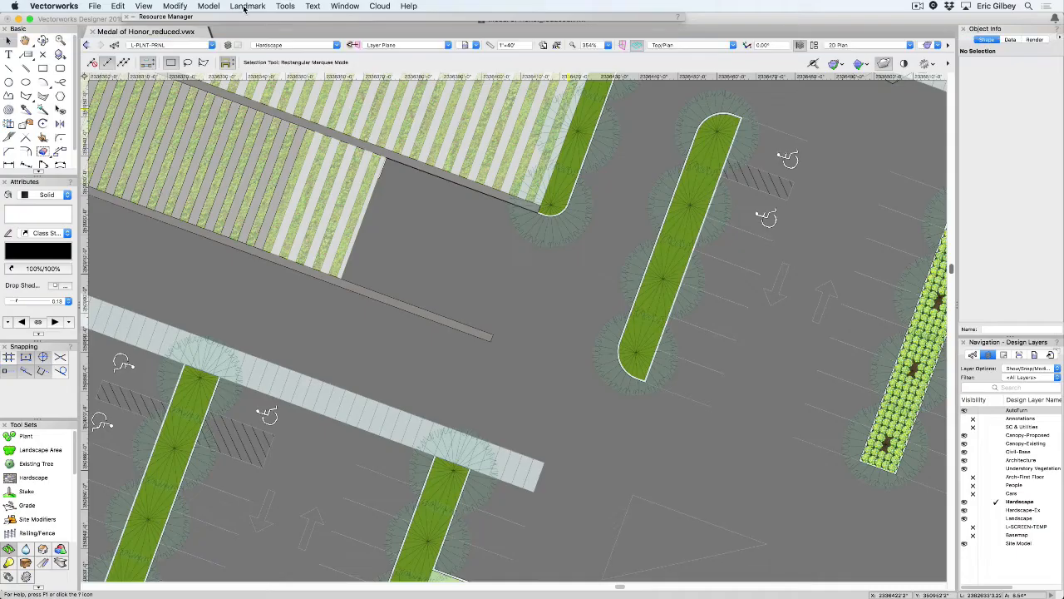
click(244, 8)
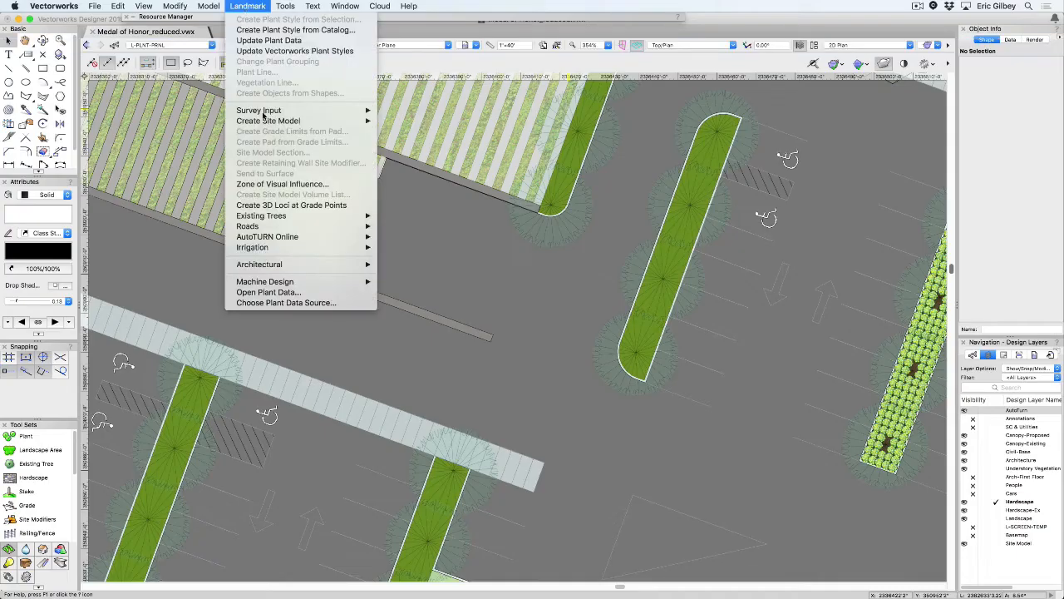
mouse_move(324, 242)
click(408, 259)
click(350, 227)
click(576, 395)
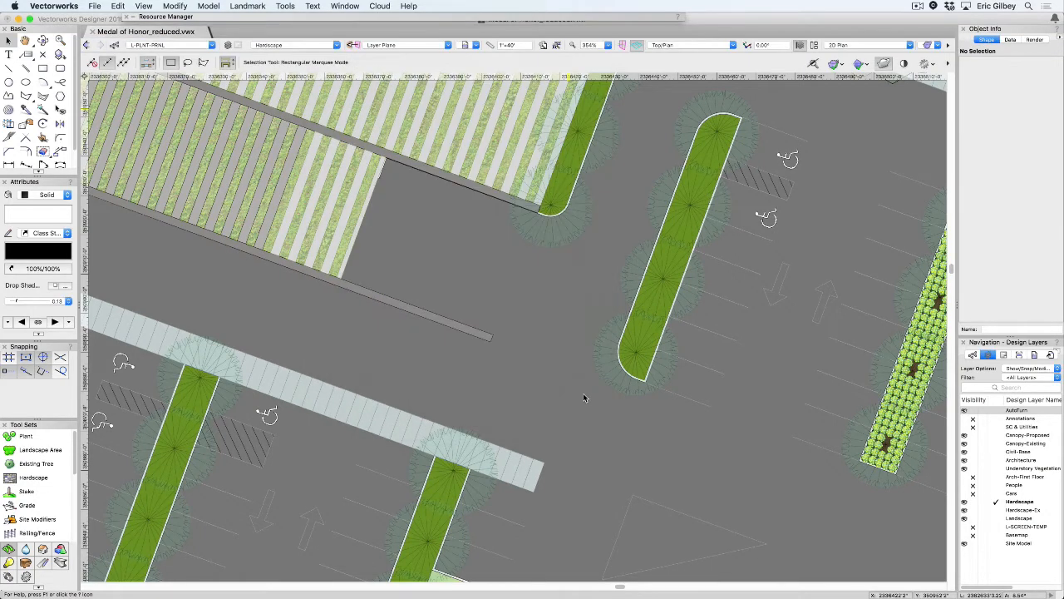
- Select the imported vehicle path group to check its design layer, and deselect it
click(627, 217)
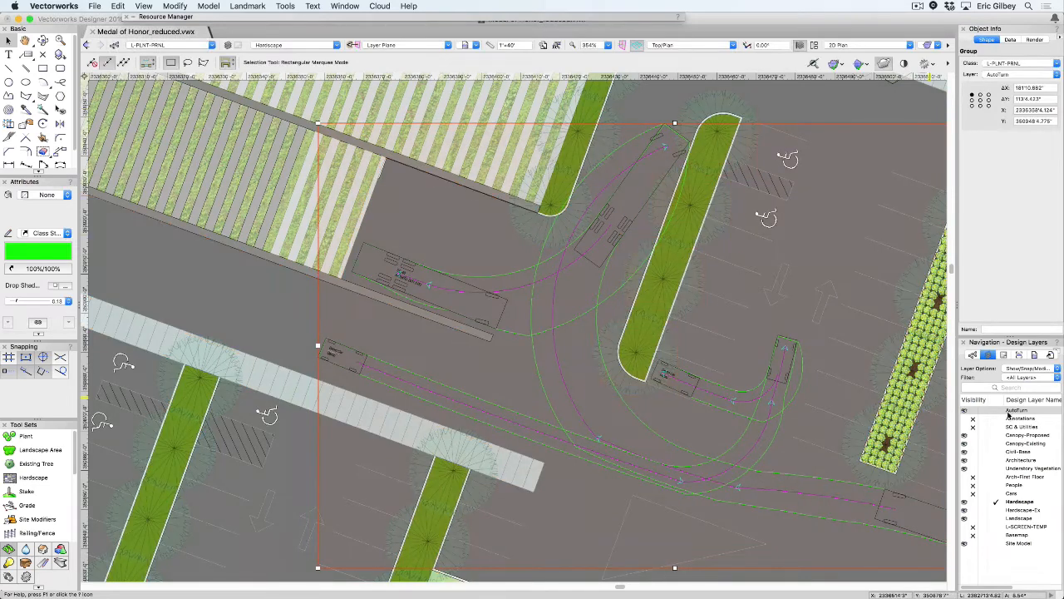
click(301, 382)
key(x)
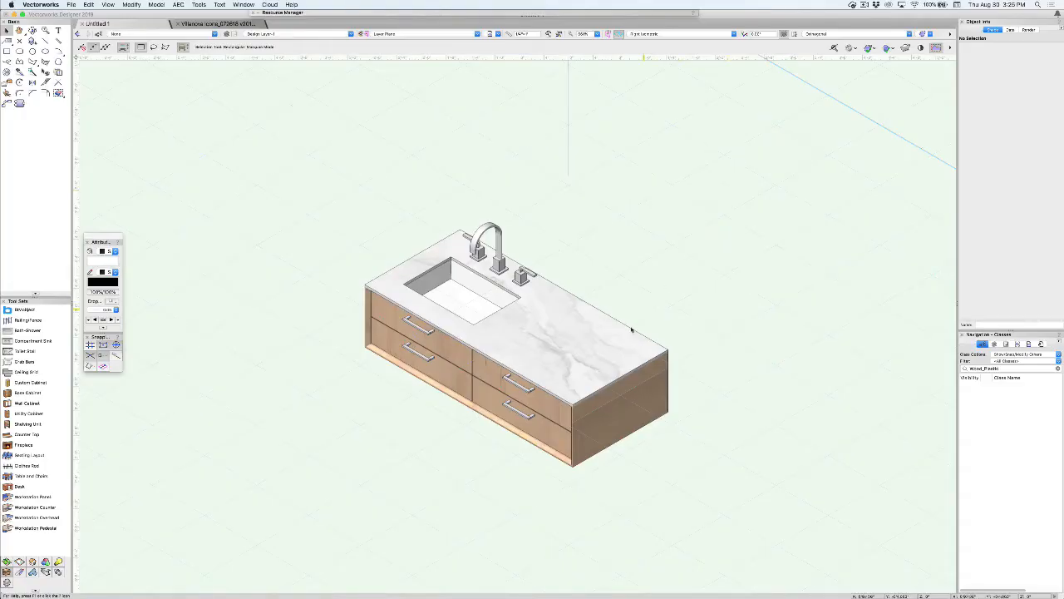
- Select the vanity symbol and add a new object named Vanity in the IFC data mapping
click(630, 335)
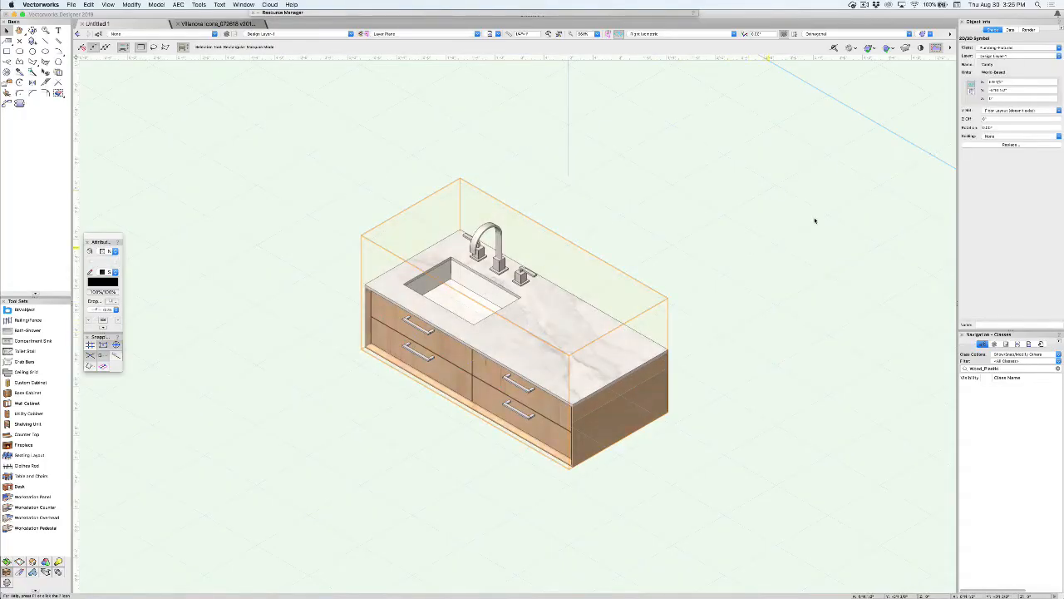
click(178, 4)
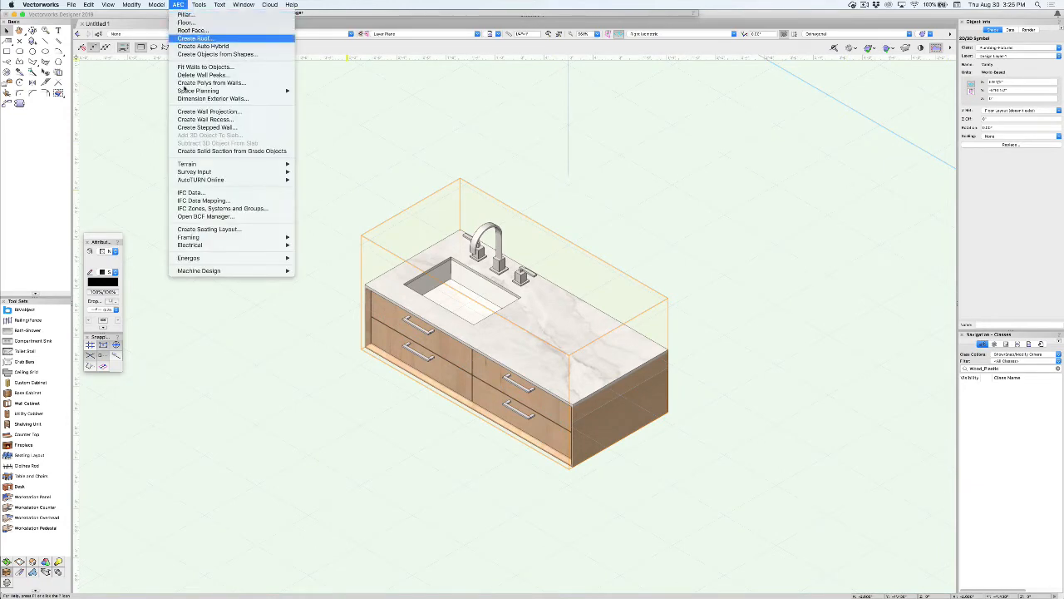
click(203, 201)
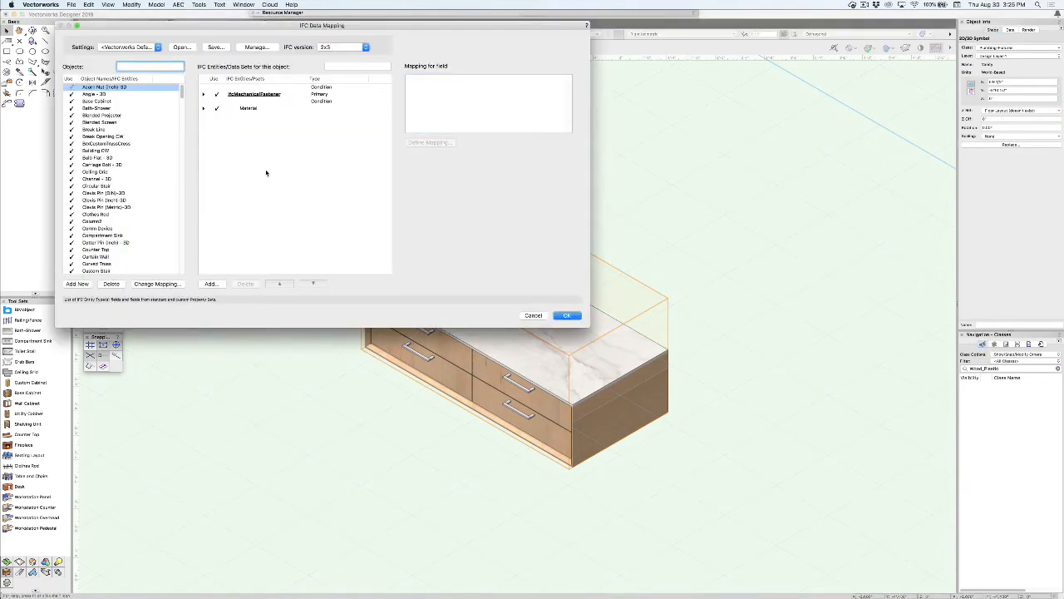
click(76, 283)
text(Vanity)
click(573, 190)
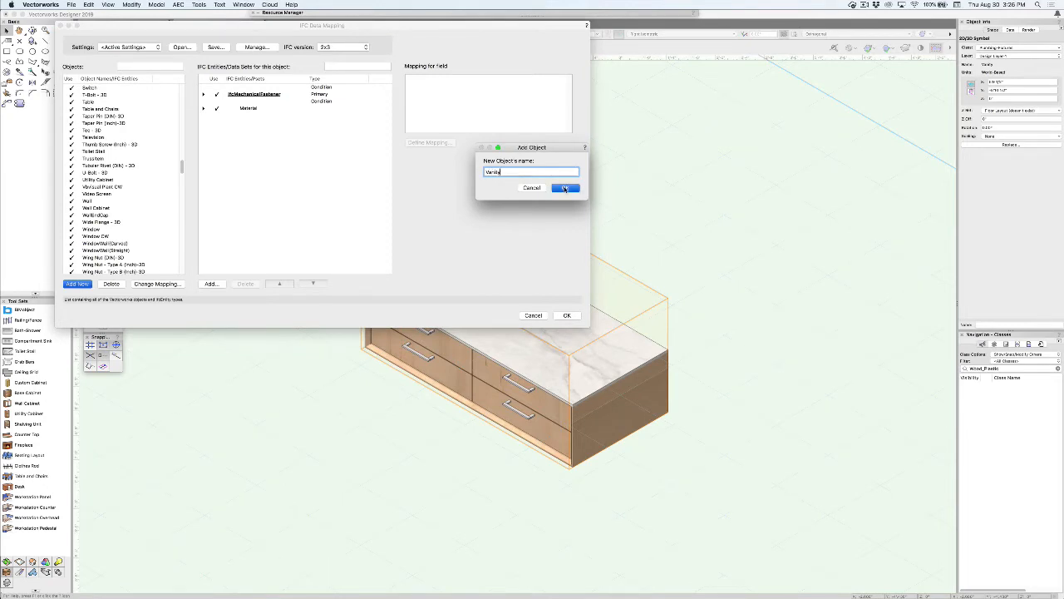
- Map the Vanity object to the IfcFlowTerminal entity, filtering the IFC entity list by "flow"
click(88, 271)
click(157, 284)
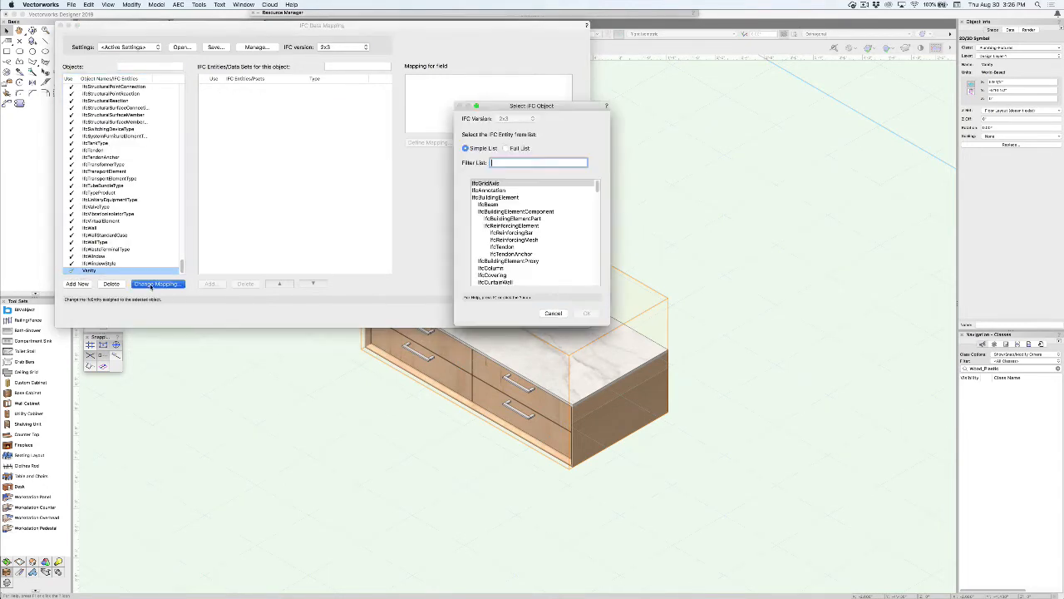
text(flow)
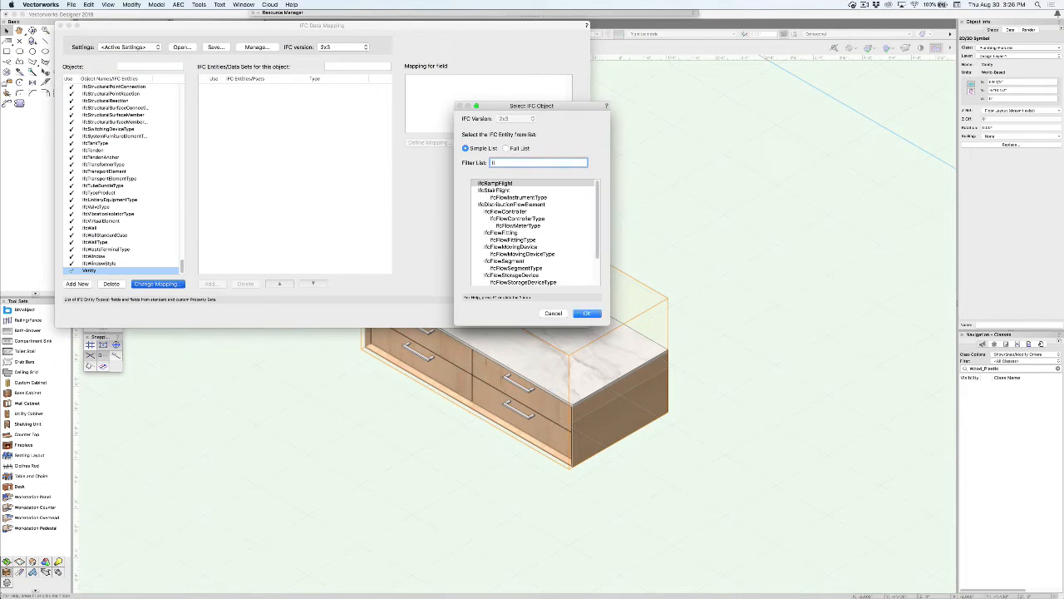
scroll(533, 233, down, 3)
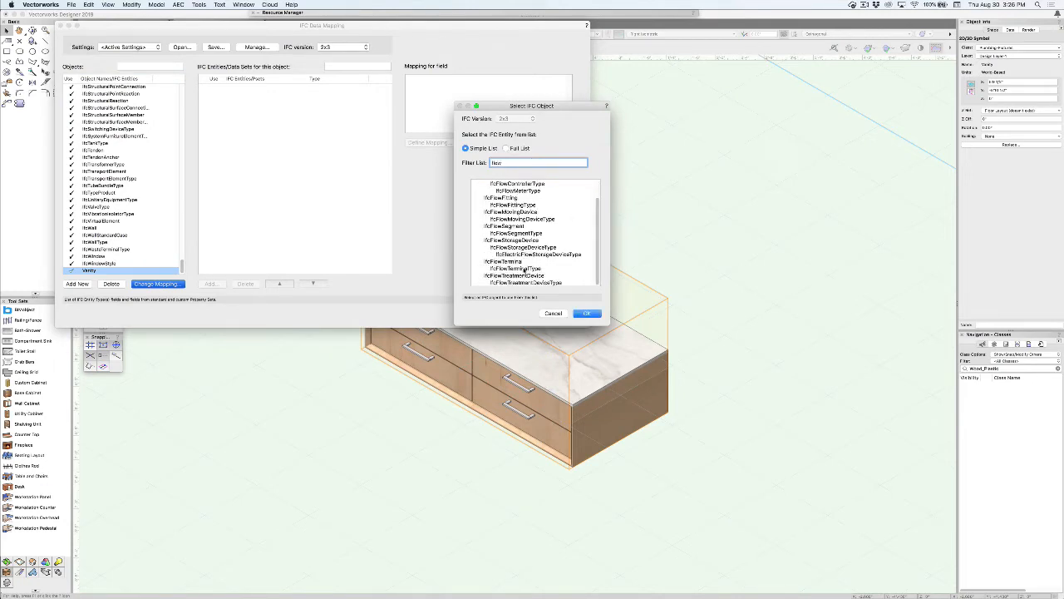
click(503, 261)
click(587, 314)
- Map the Name field of IfcFlowTerminal to the record format value Object Specifications.Name
click(205, 95)
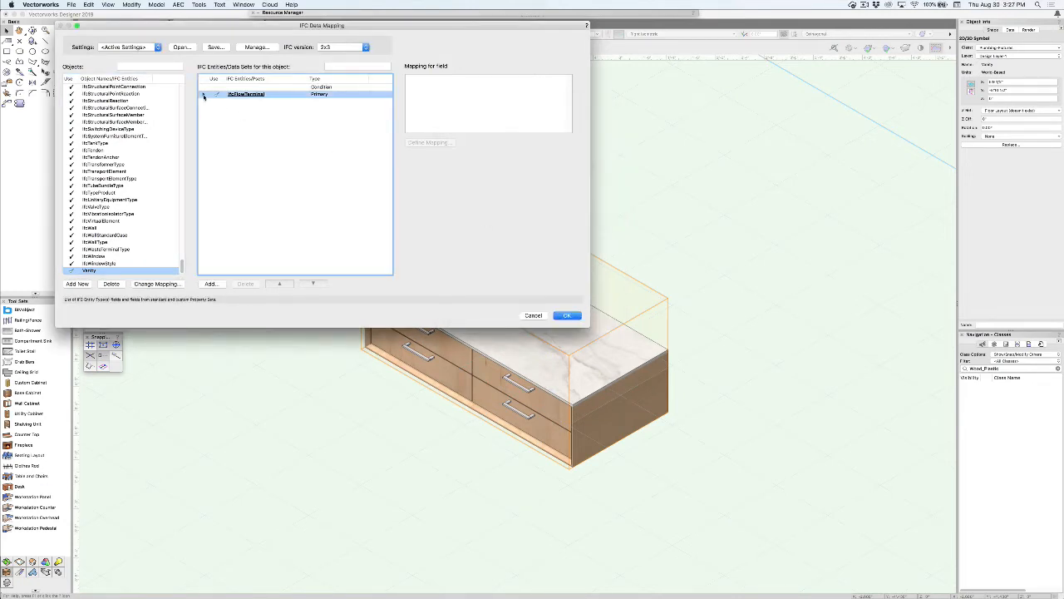
click(251, 115)
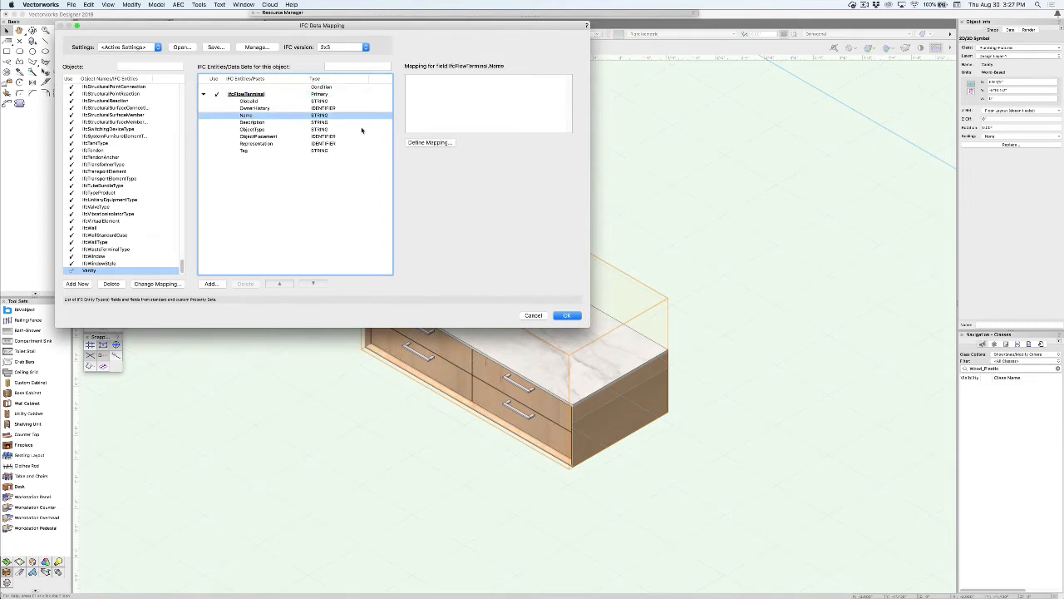
click(430, 143)
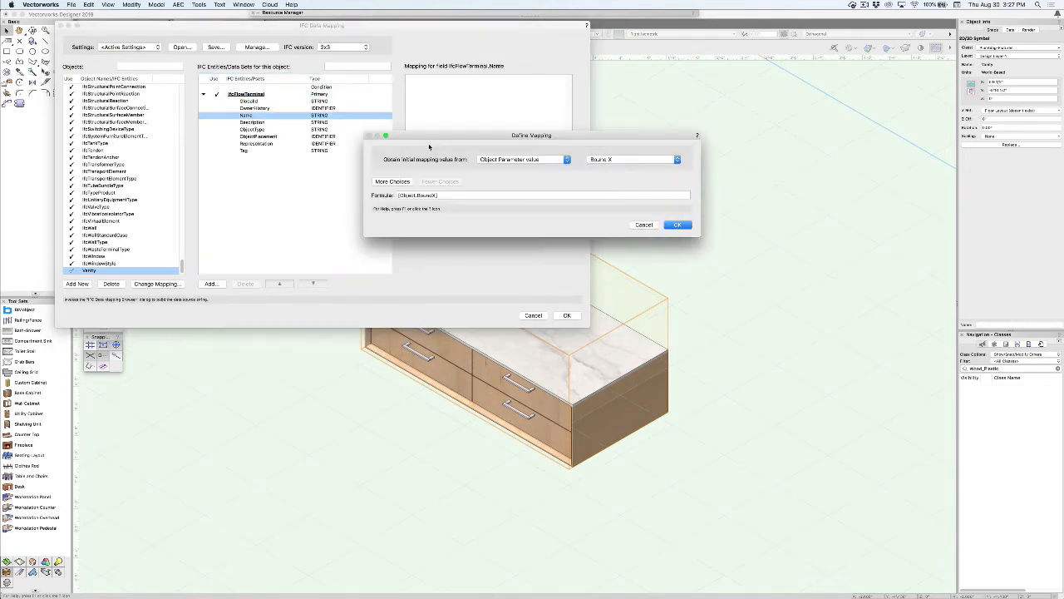
click(511, 160)
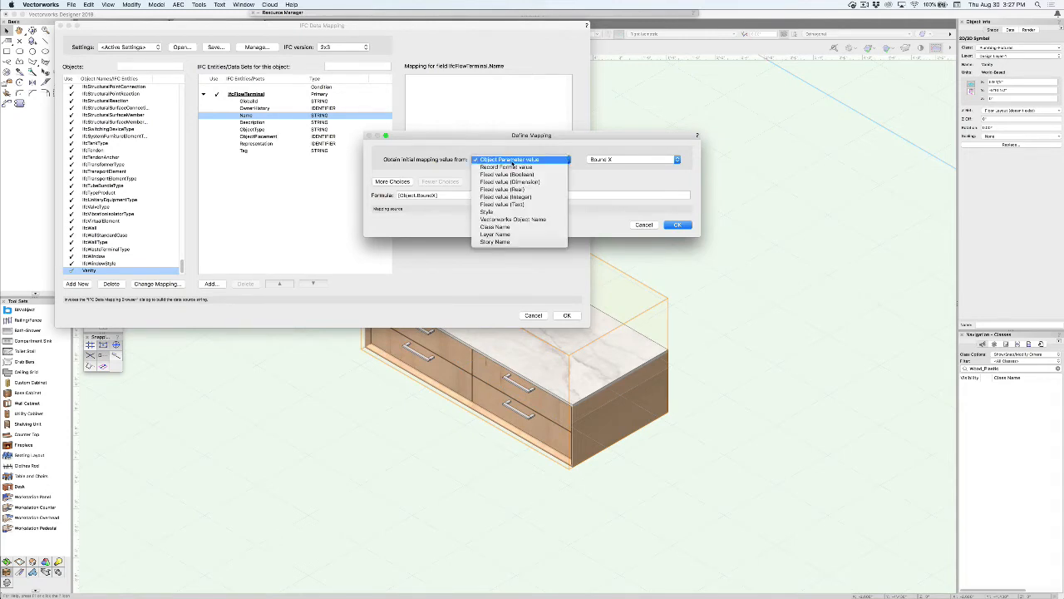
click(517, 167)
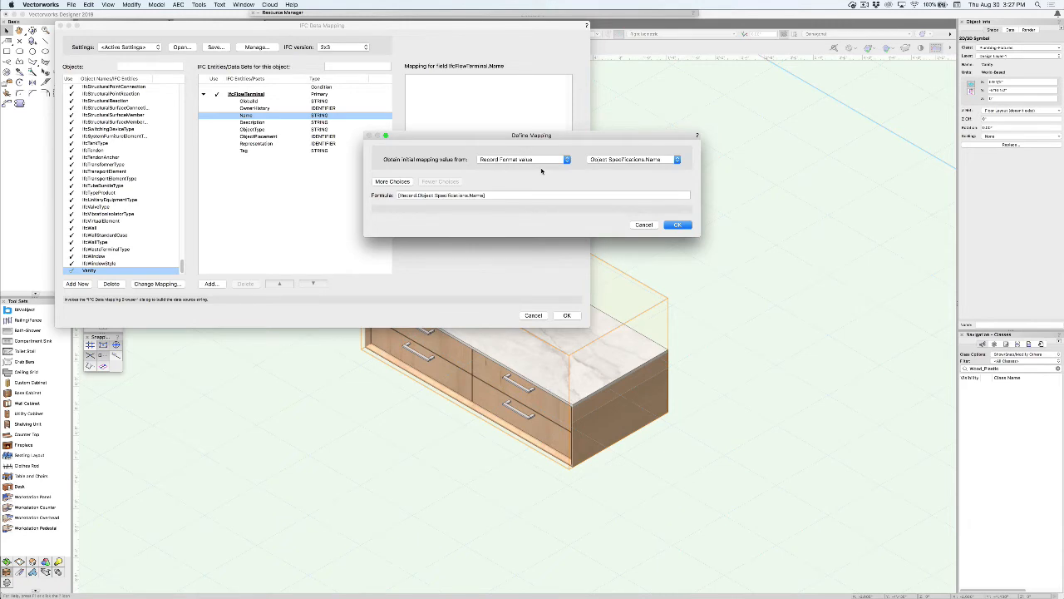
click(611, 160)
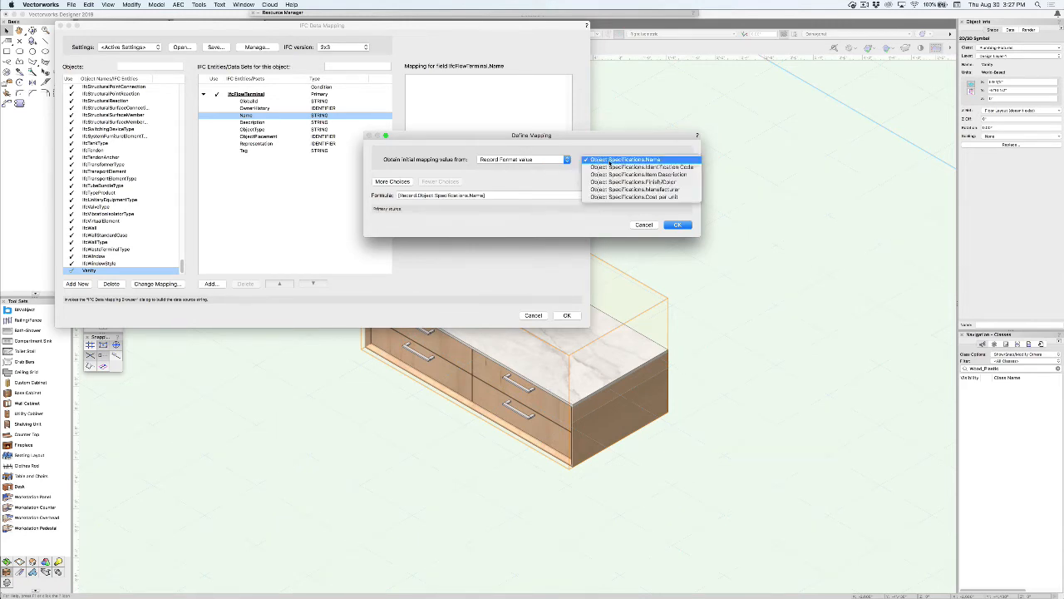
click(611, 160)
click(677, 225)
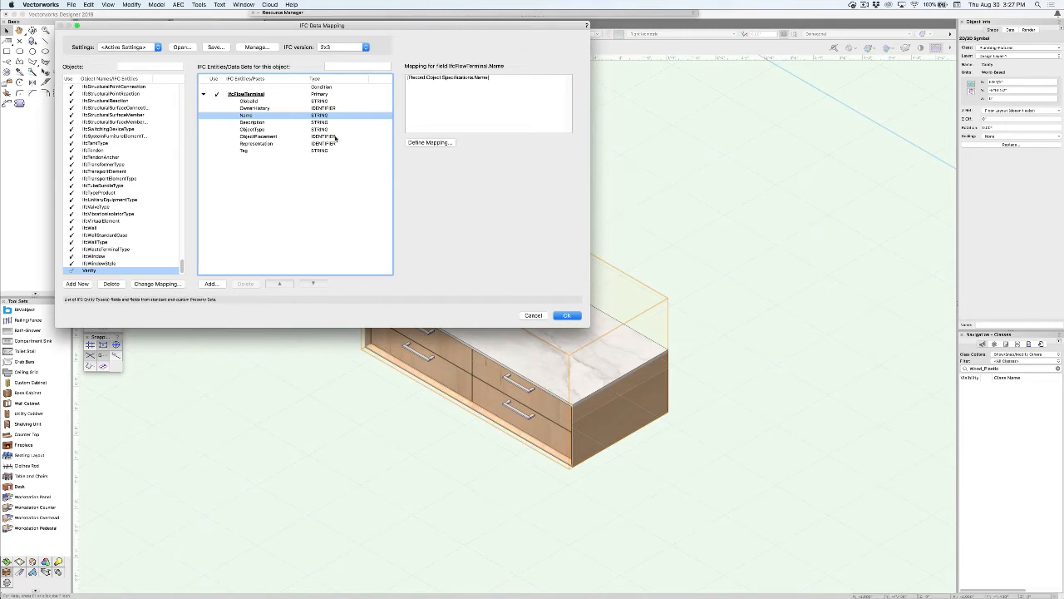
- Map the Description field of IfcFlowTerminal to the record format value Object Specifications.Item Description and accept the IFC data mapping
click(329, 122)
click(430, 142)
click(521, 159)
click(521, 167)
click(628, 159)
click(624, 175)
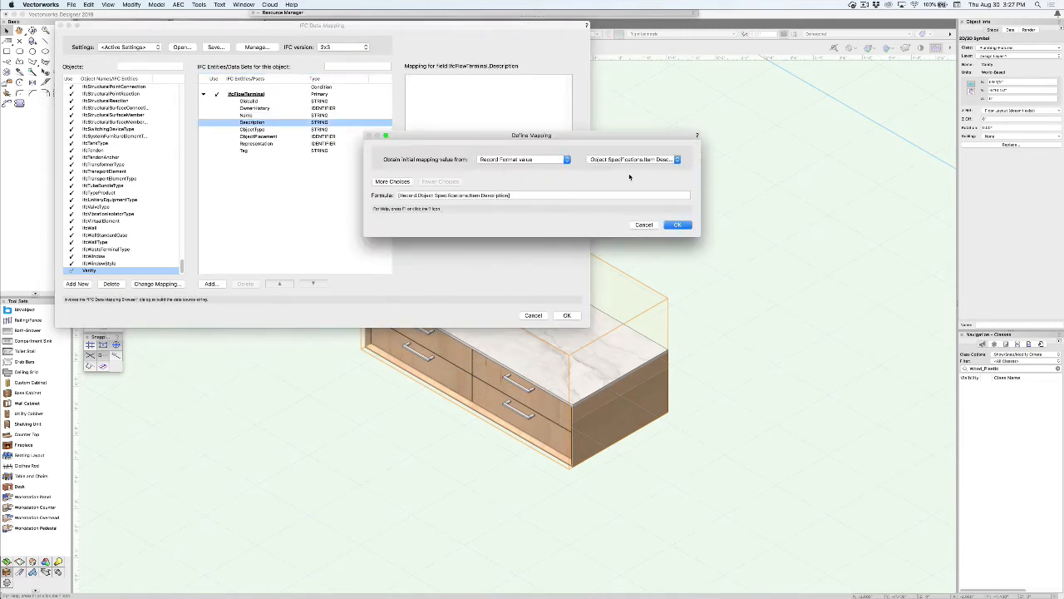
click(672, 225)
click(566, 315)
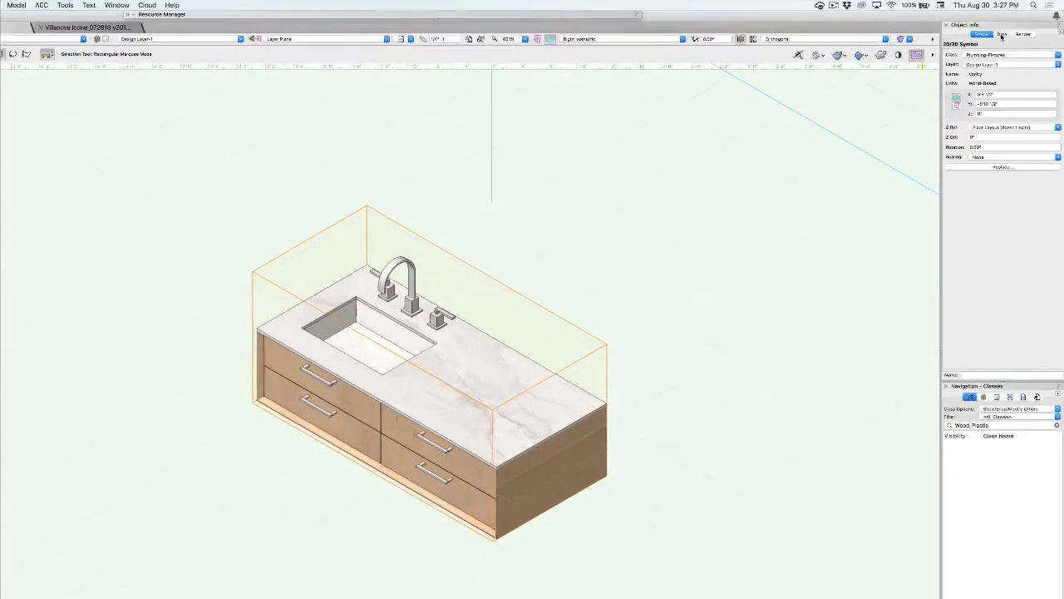
- Examine the vanity's attached IfcFlowTerminal data for the mapped name and description, and deselect the symbol
click(1002, 34)
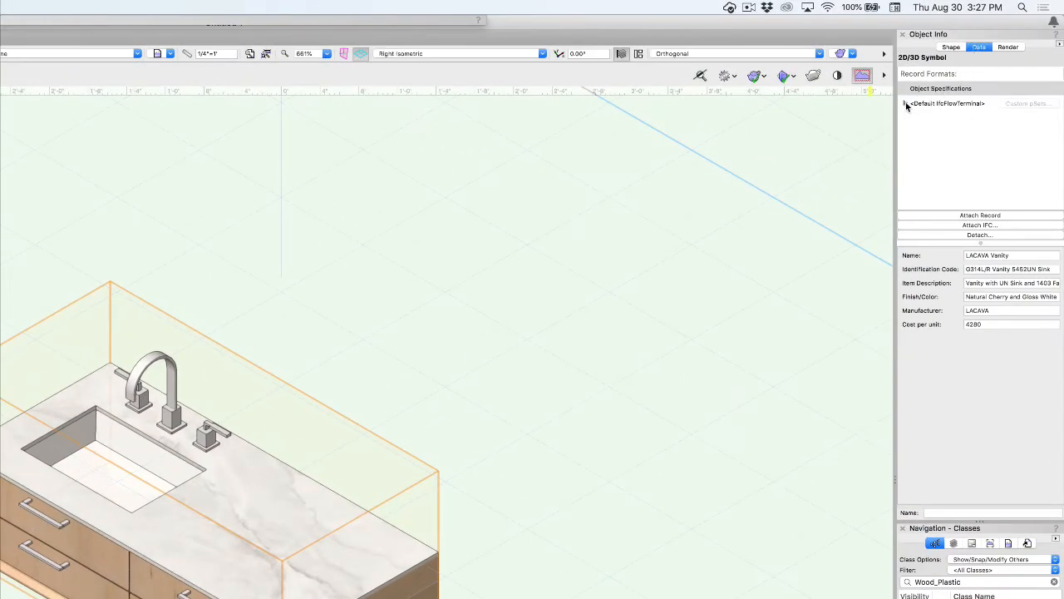
click(906, 104)
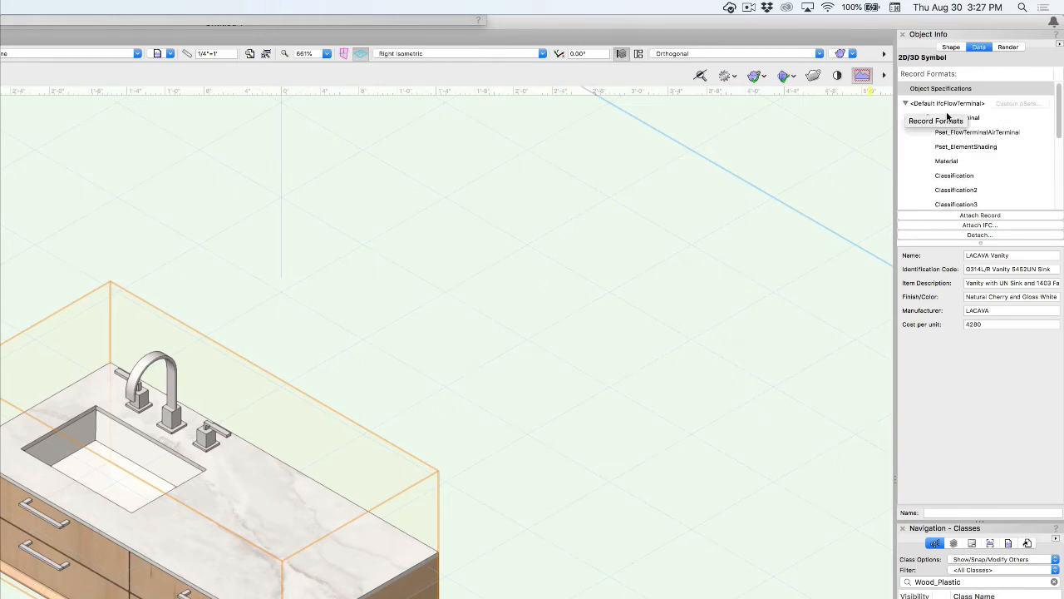
click(973, 121)
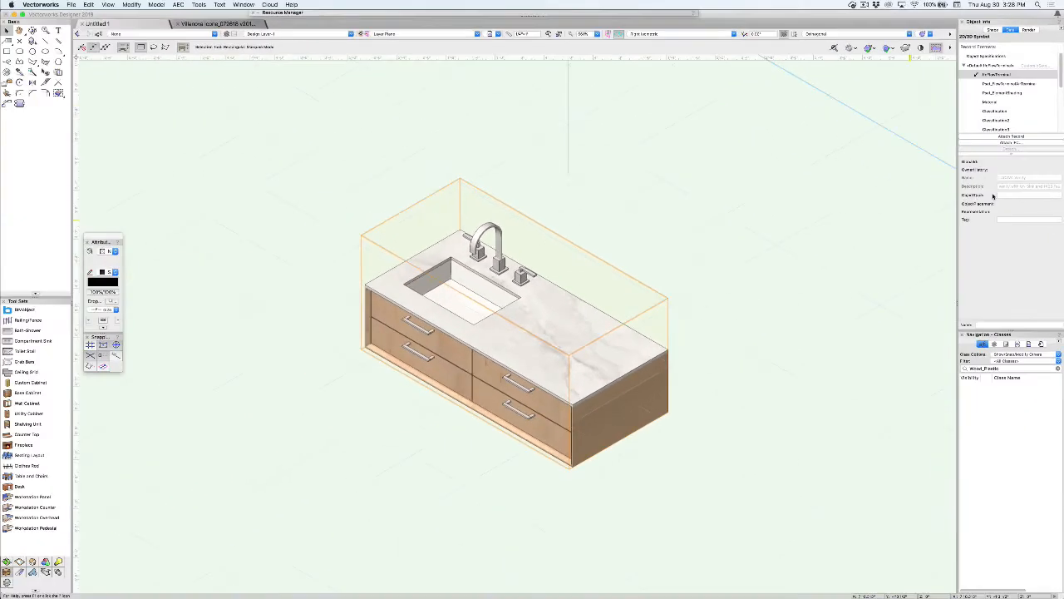
click(685, 264)
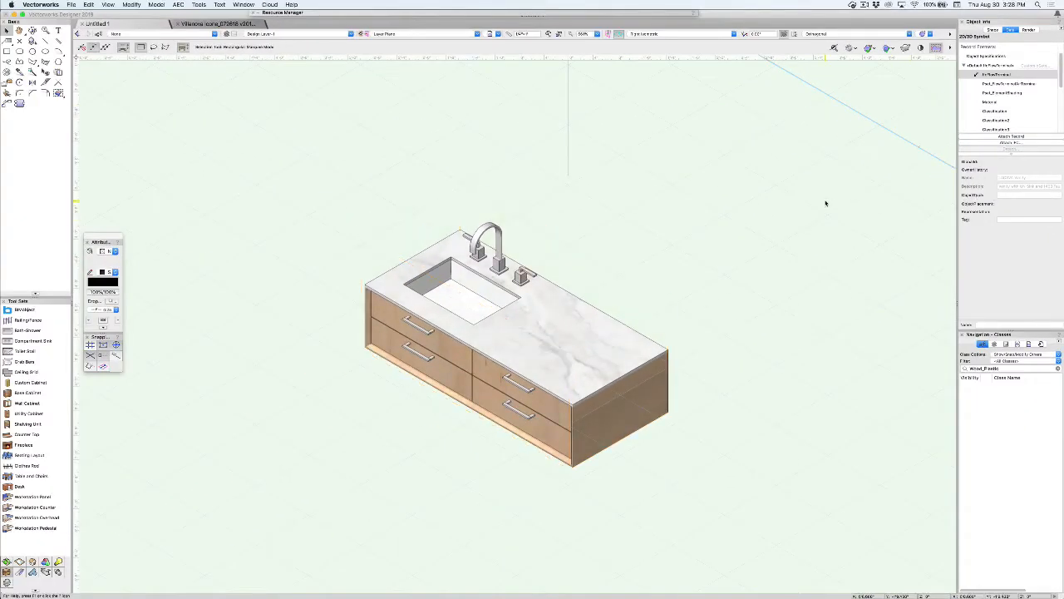
- Duplicate the vanity beside the original, set the copy's Object Specifications name to Acme Vanity, and check its IfcFlowTerminal data
scroll(684, 263, right, 5)
drag(420, 357, 697, 257)
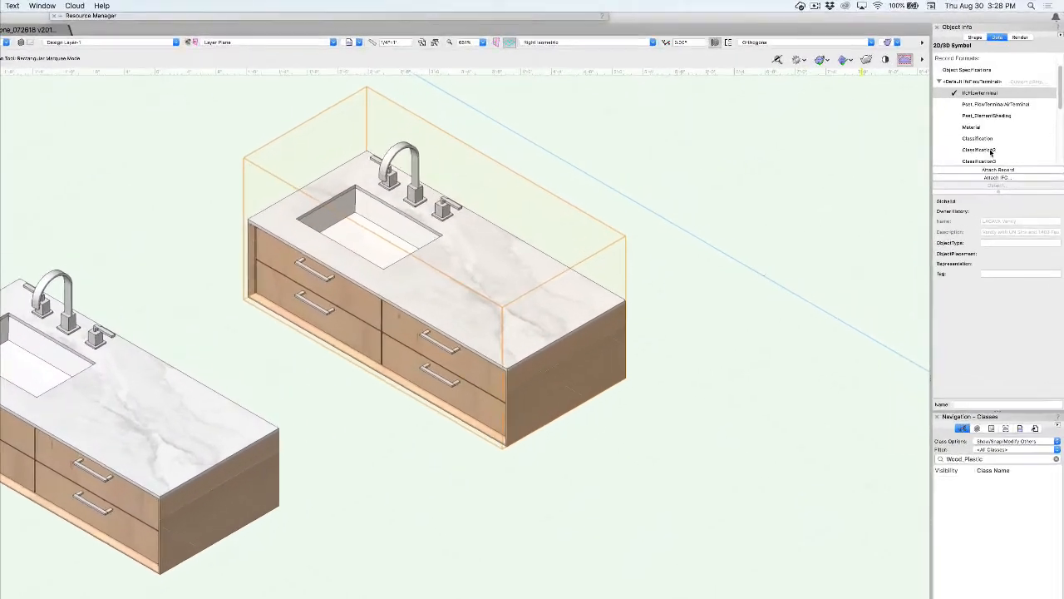
click(952, 80)
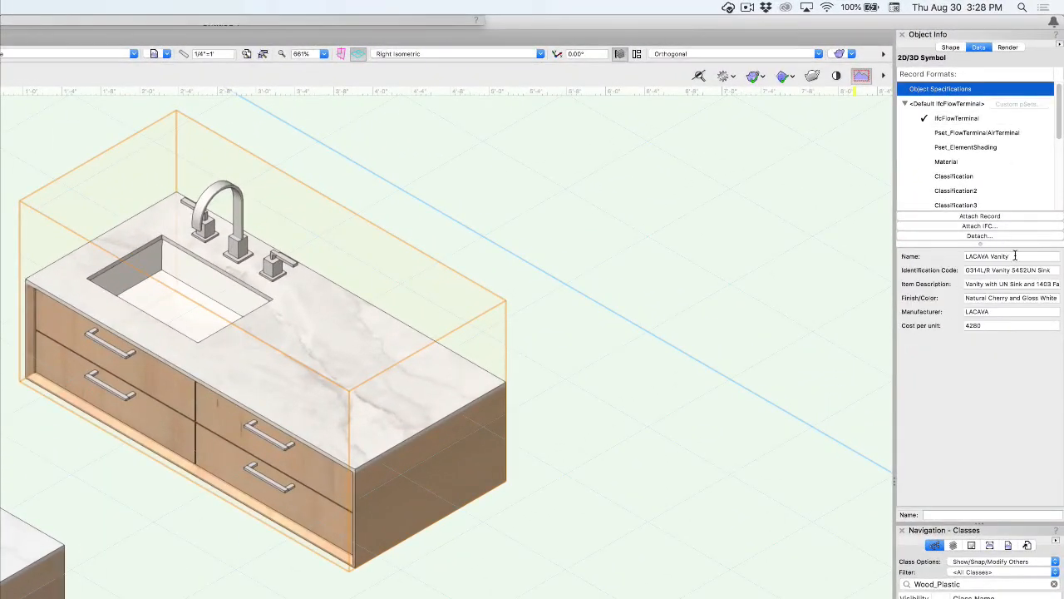
click(1016, 231)
text(Acme Vanity)
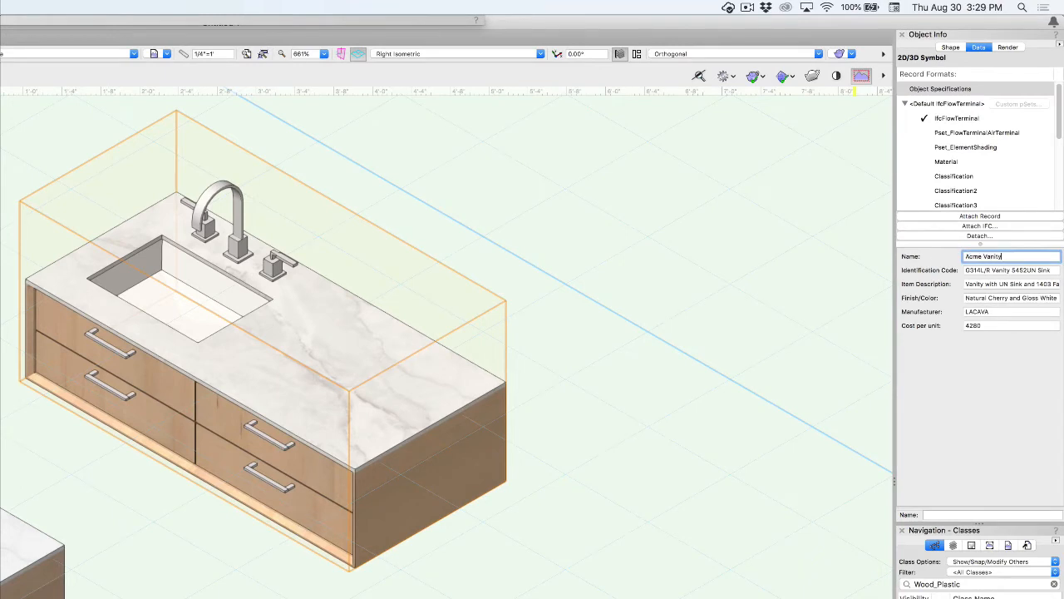
key(Tab)
click(967, 120)
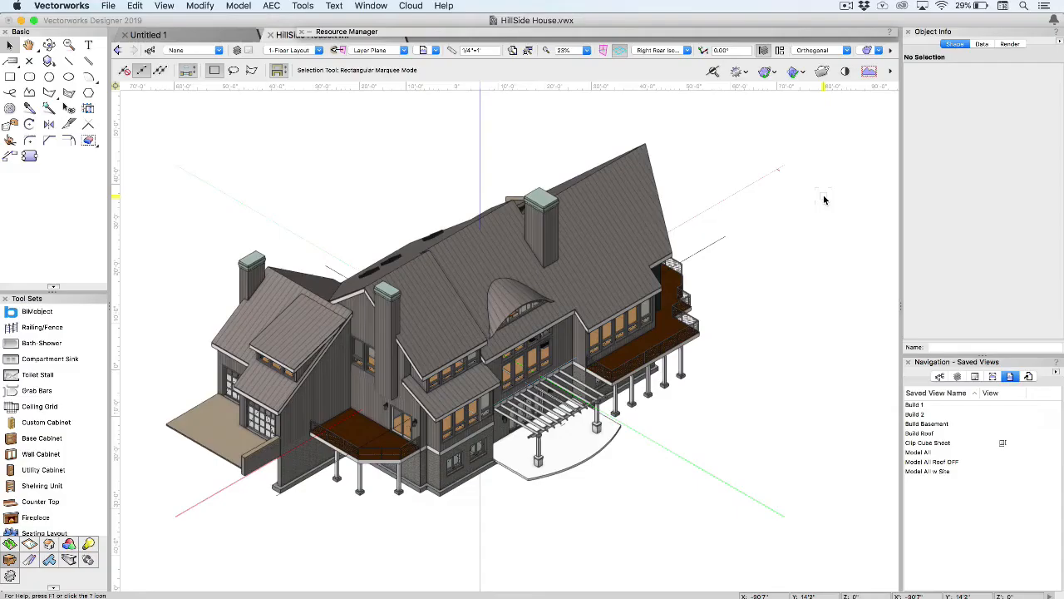
- Turn on the Clip Cube in the HillSide House model and move its long side face inward to cut through the interior
click(822, 71)
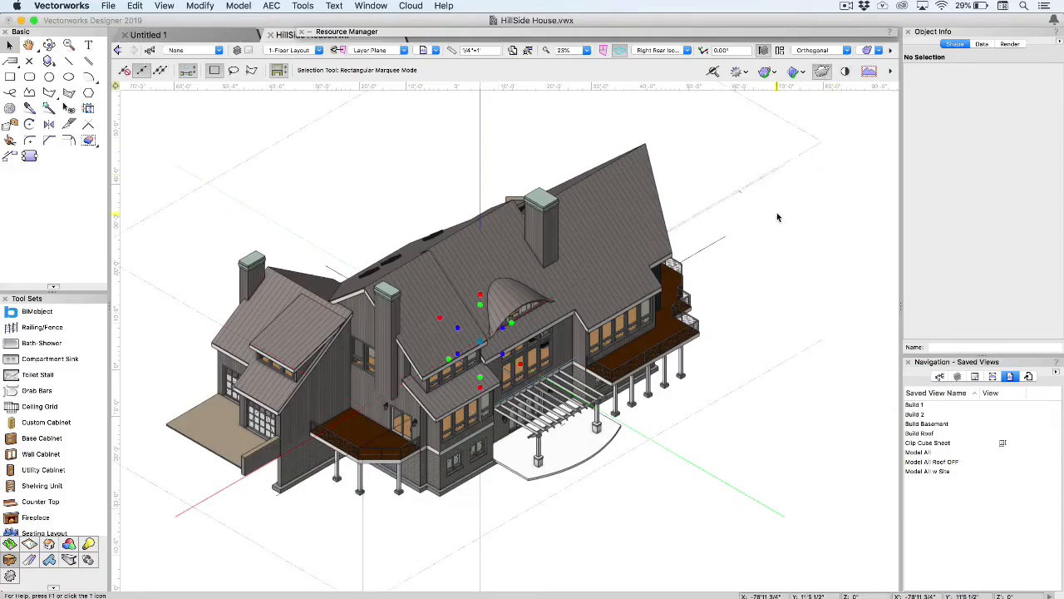
click(815, 158)
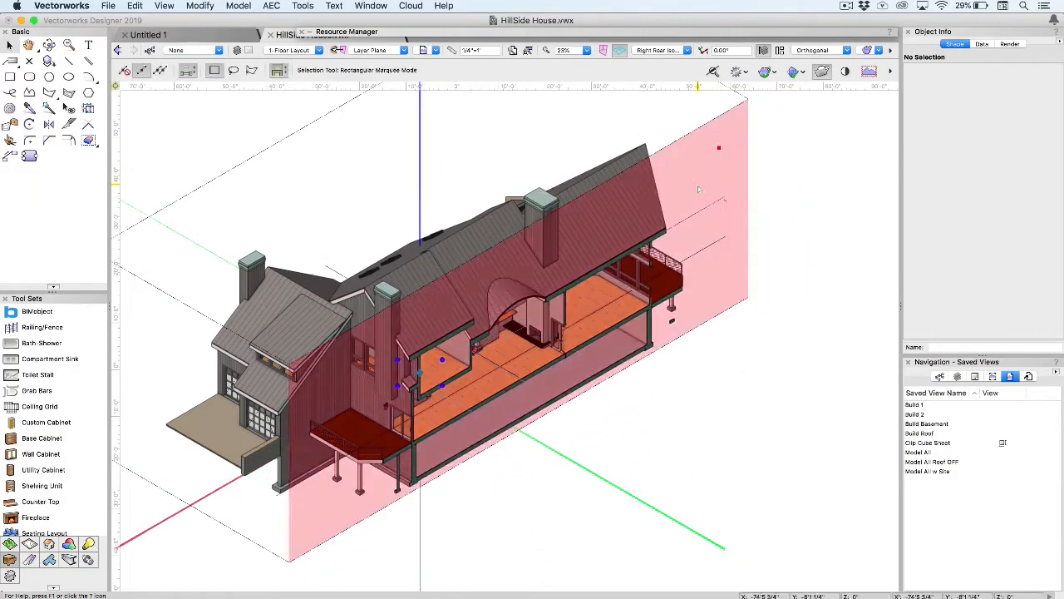
- Move the Clip Cube's end face inward to the stairs and create a Right Rear Isometric viewport of the cut house on sheet layer A4.1
click(383, 233)
middle_drag(297, 161, 256, 294)
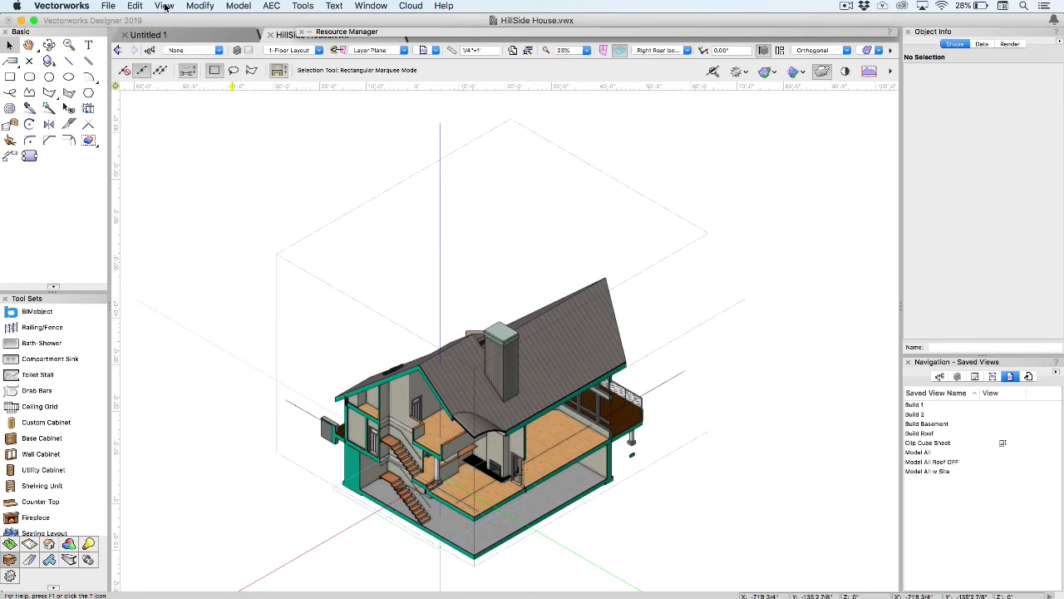
click(165, 6)
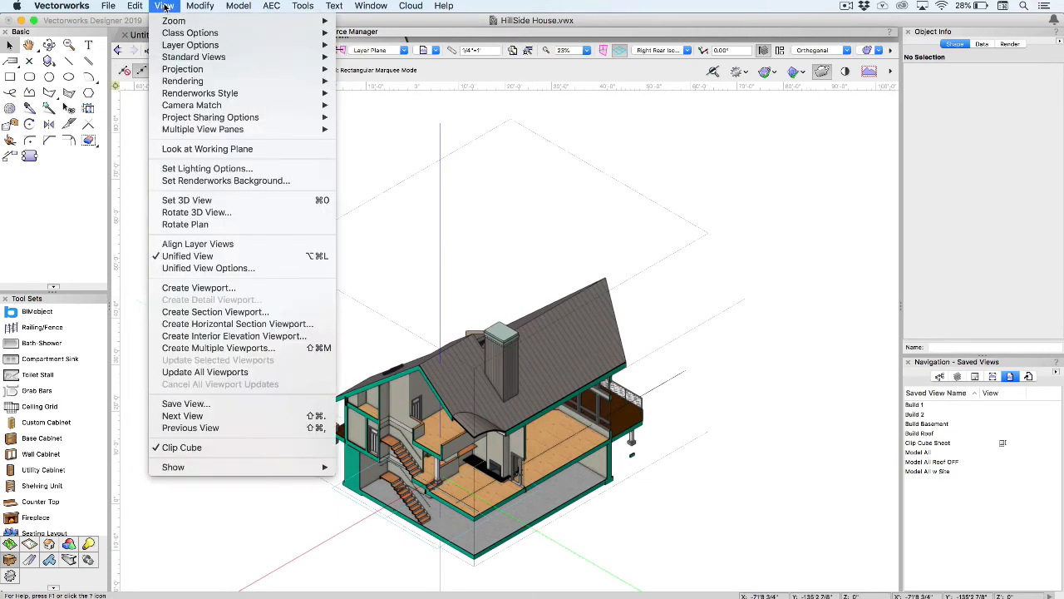
click(206, 289)
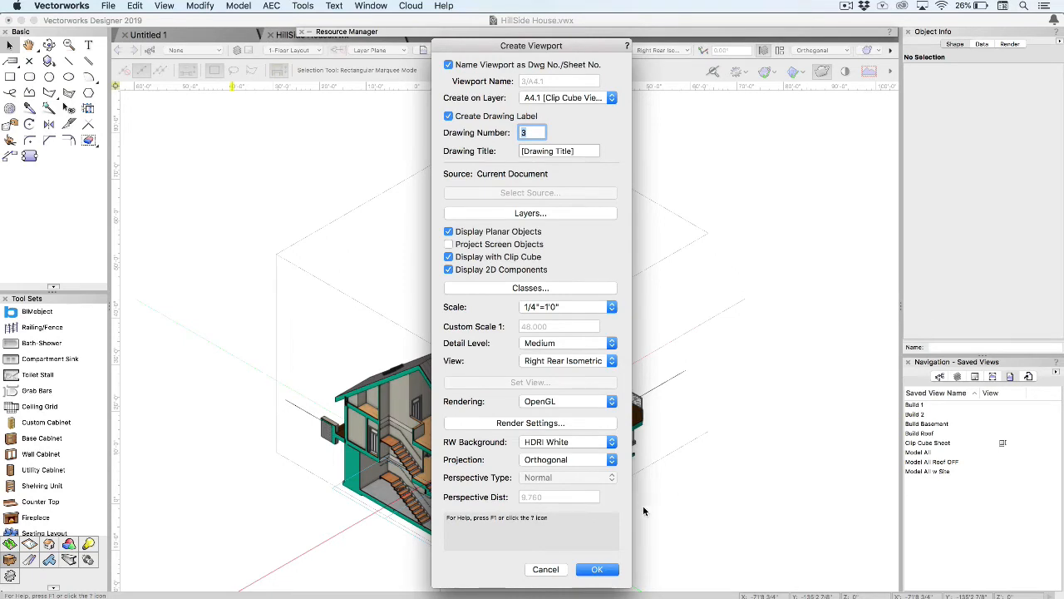
click(599, 570)
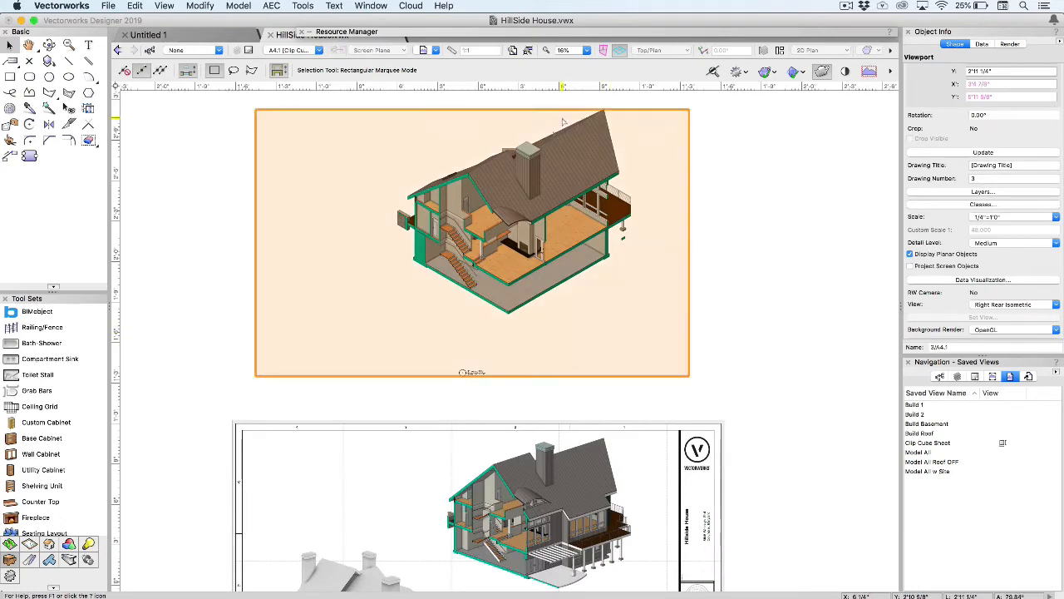
click(513, 52)
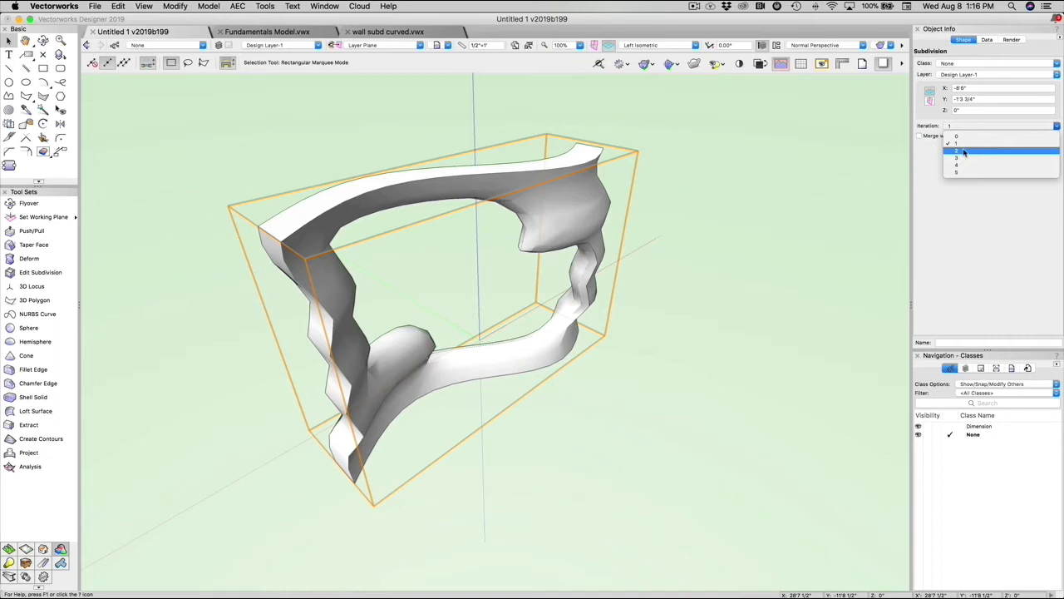
- Raise the subdivision object's iteration level in stages through 2, 3 and 4 up to 5
click(964, 152)
click(964, 125)
click(963, 158)
click(965, 126)
click(965, 167)
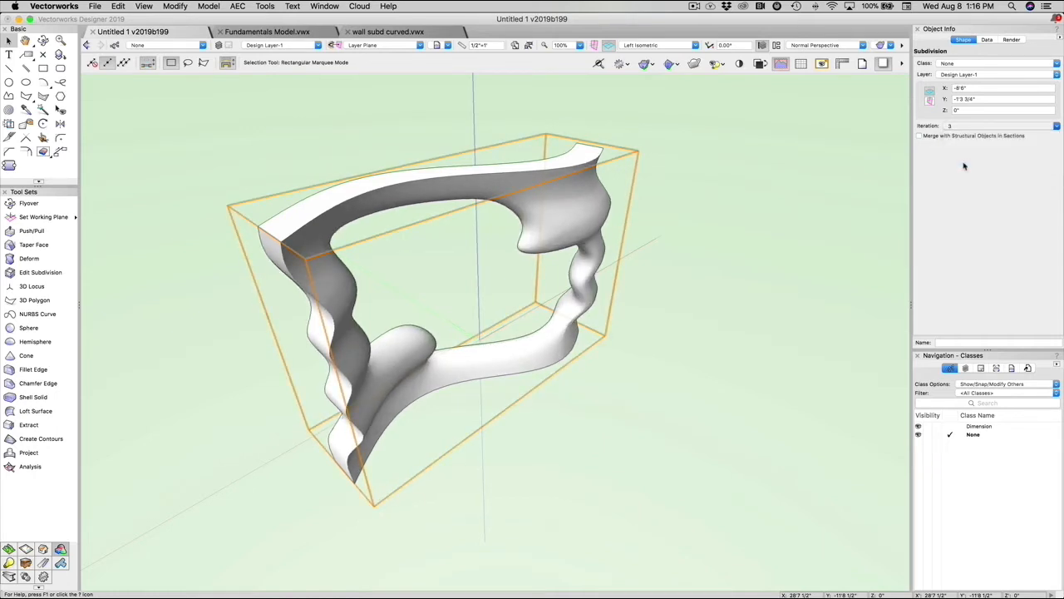
click(964, 125)
click(961, 176)
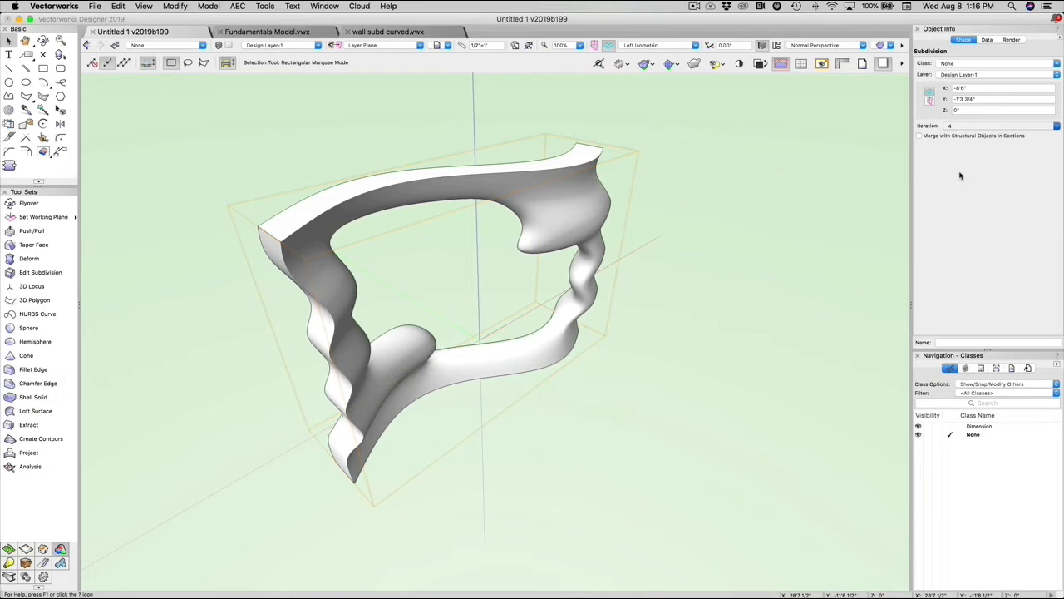
click(966, 128)
click(963, 152)
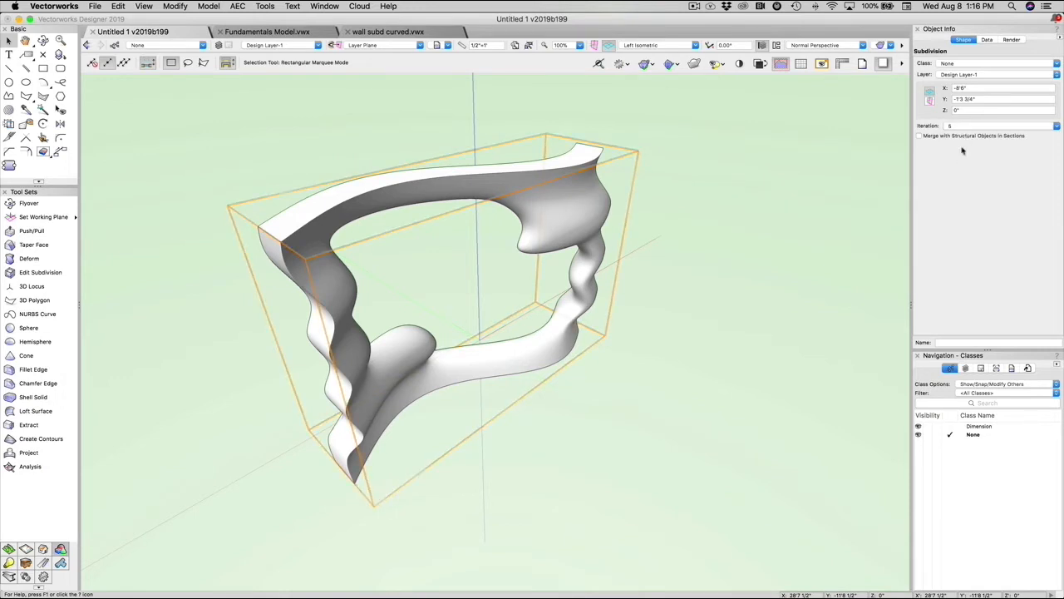
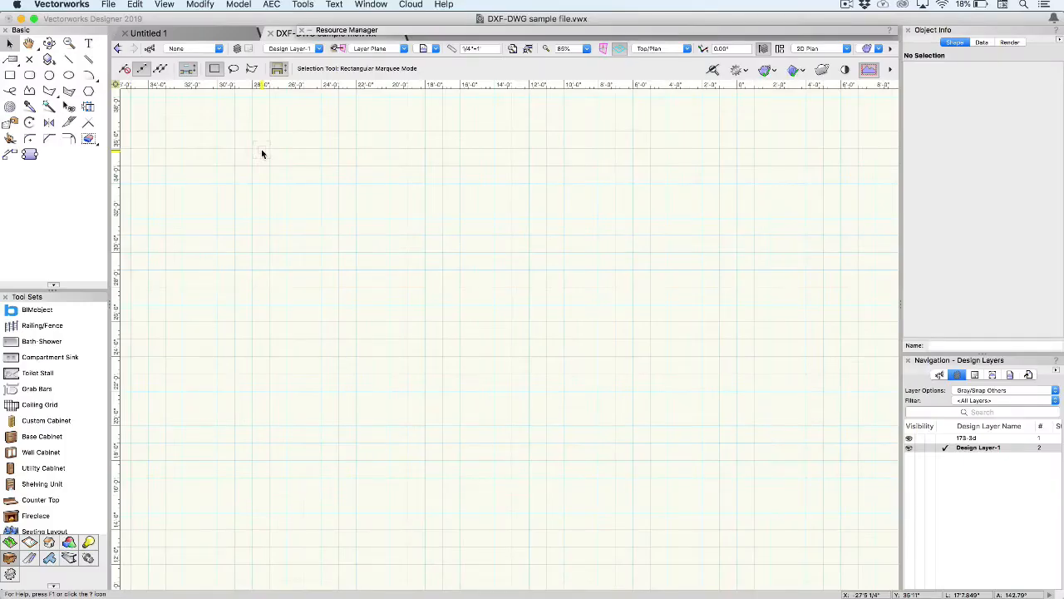
- Start a DXF/DWG import and choose the drawing file from the 2018 Projects folder in Documents
click(109, 4)
mouse_move(166, 253)
click(307, 256)
click(167, 180)
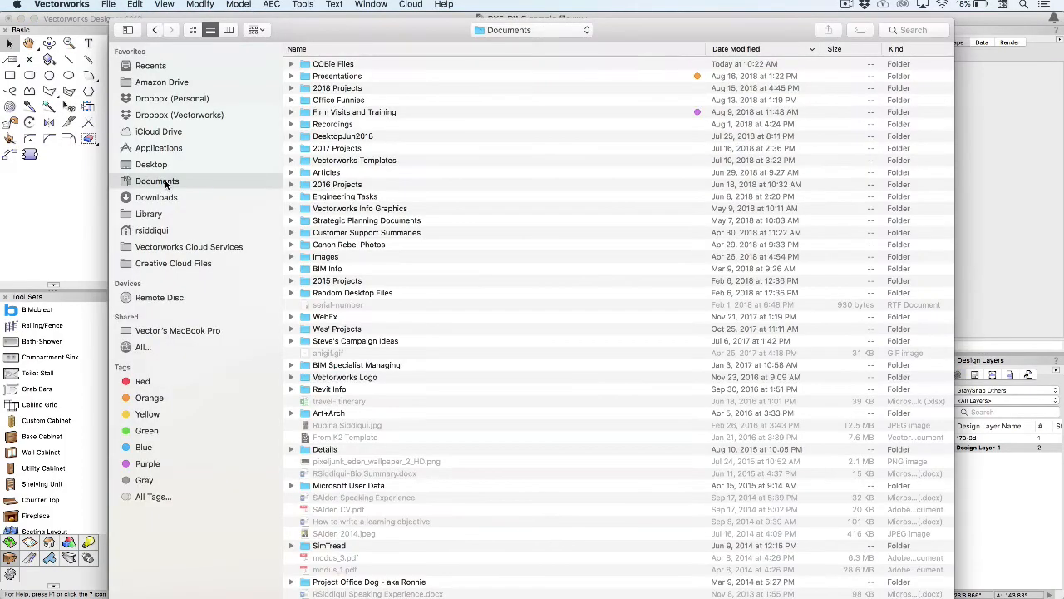
double_click(336, 90)
double_click(341, 66)
double_click(354, 197)
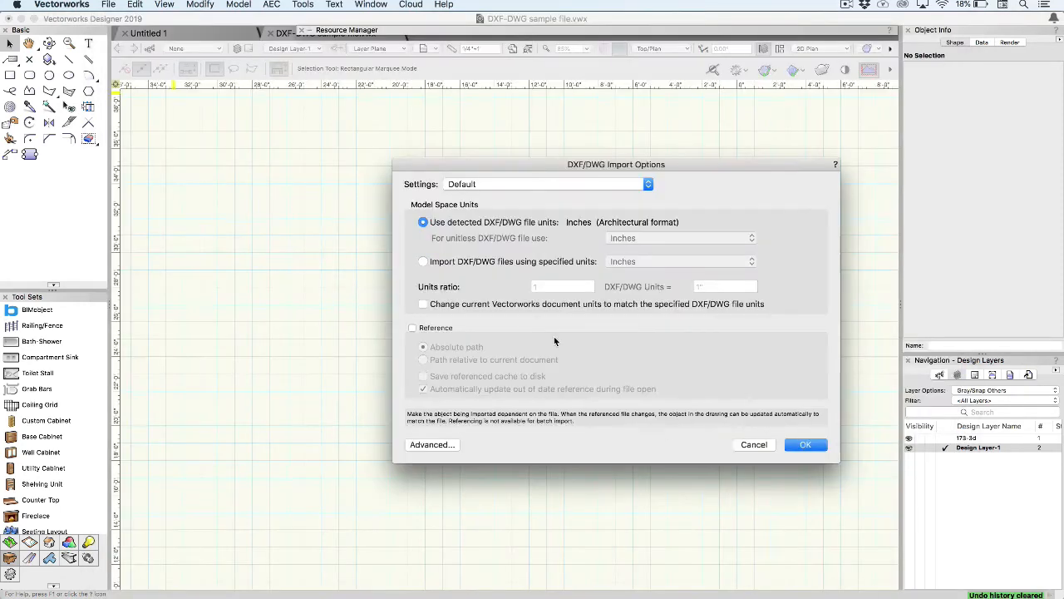
- Import the drawing's layers as classes with the prefix ACAD, and review the imported classes in the class list
click(431, 444)
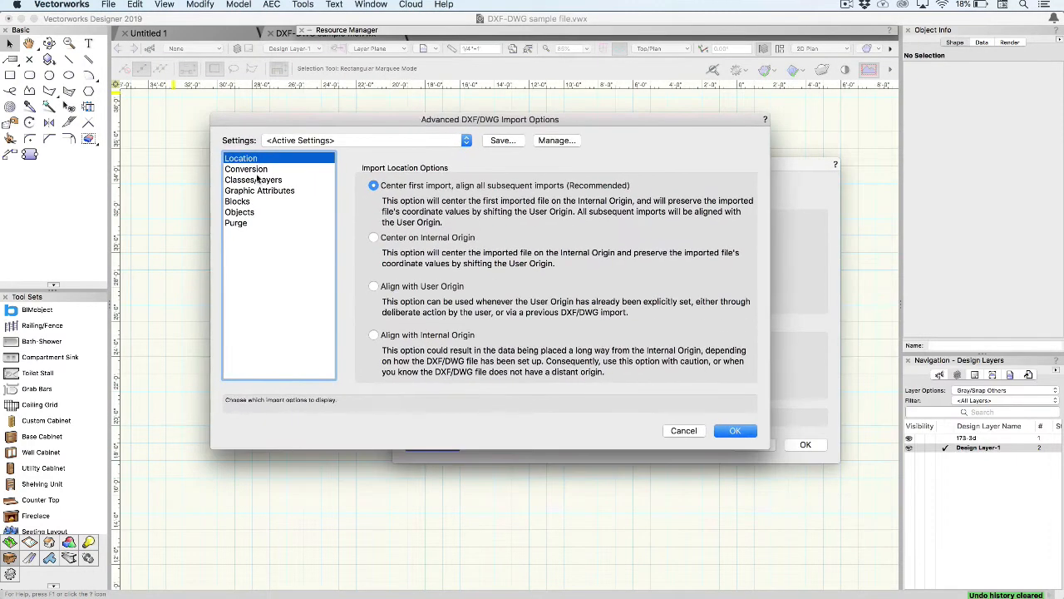
click(258, 179)
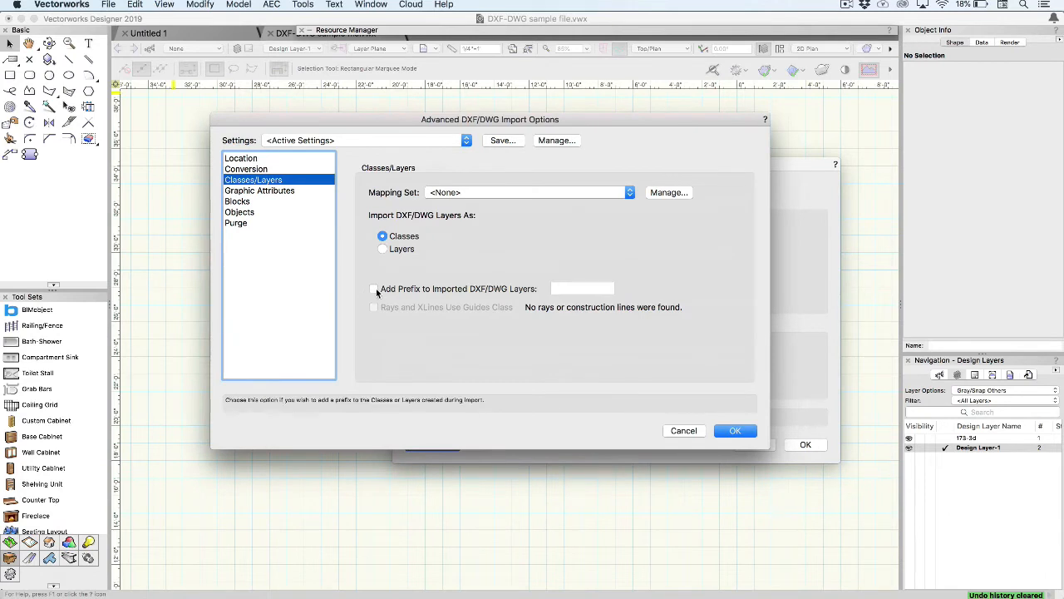
click(373, 289)
text(ACAD)
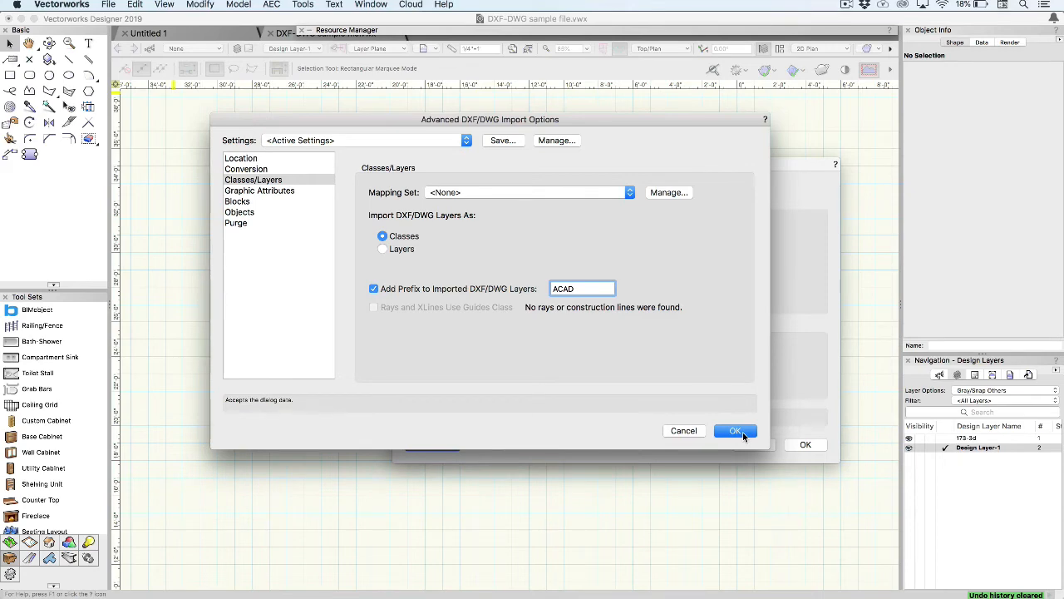
click(735, 431)
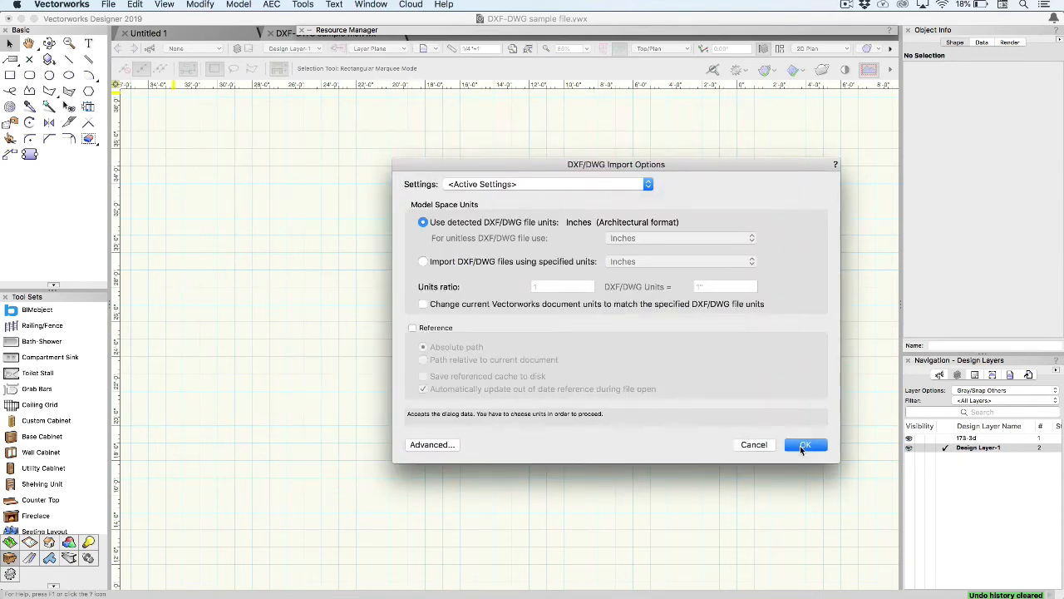
click(803, 446)
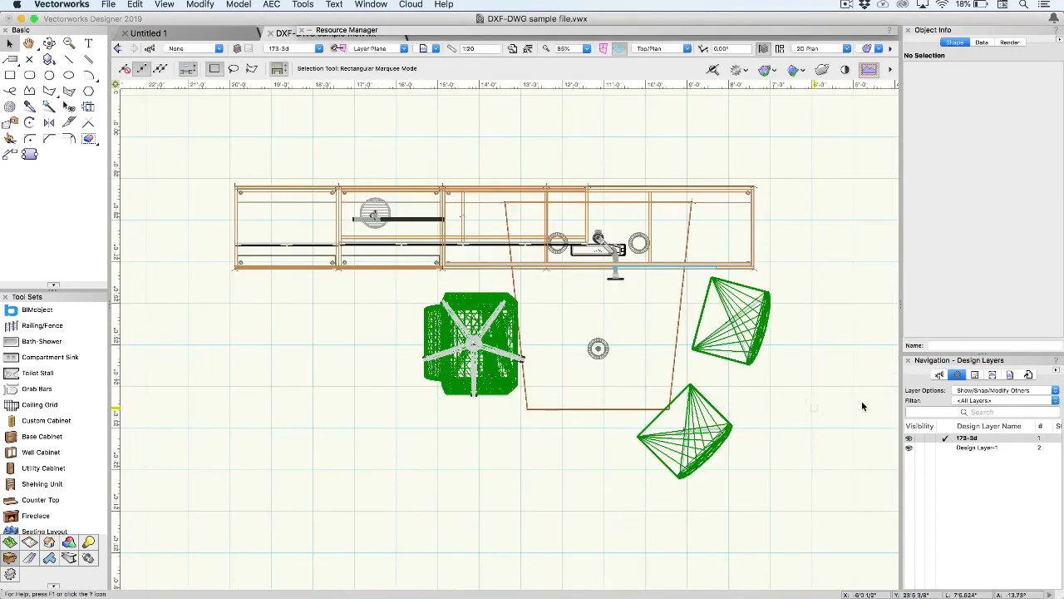
click(939, 375)
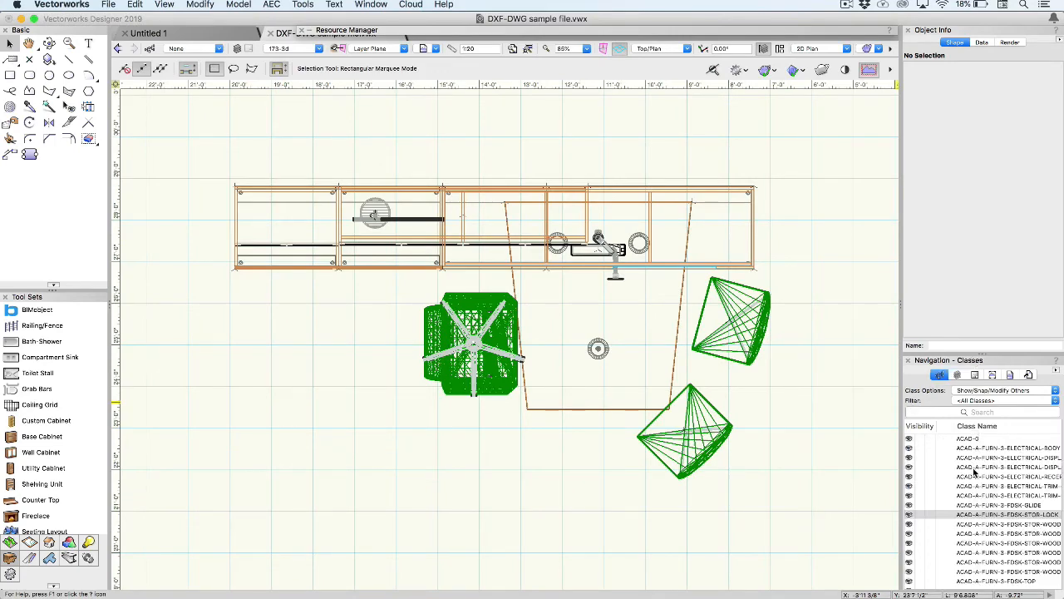
scroll(975, 472, down, 5)
scroll(976, 473, down, 2)
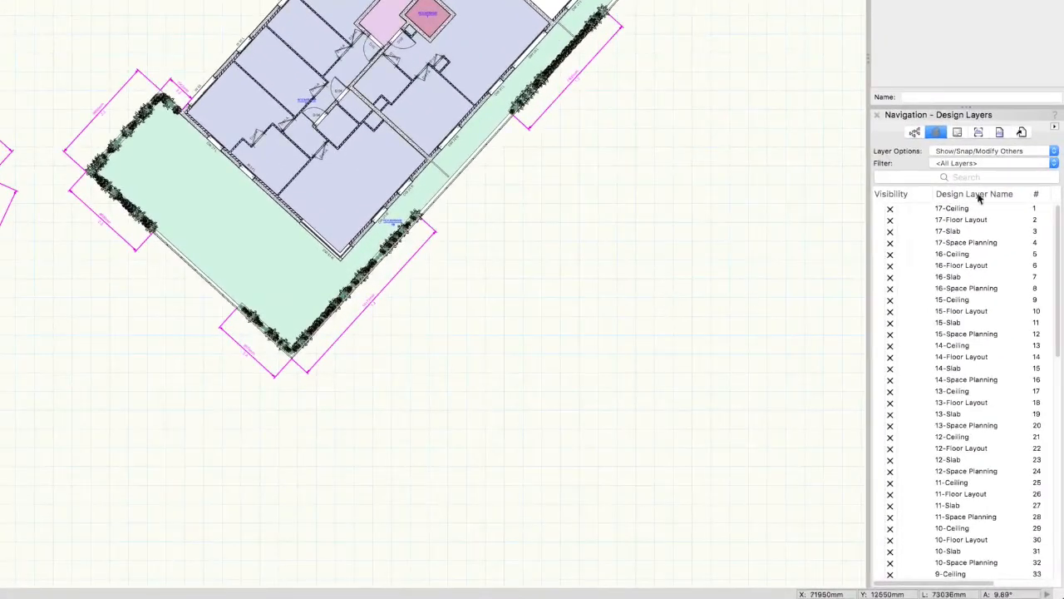
- Filter the design layers by Story 5 and search the class list for Wood_Plastic
click(1017, 163)
click(980, 210)
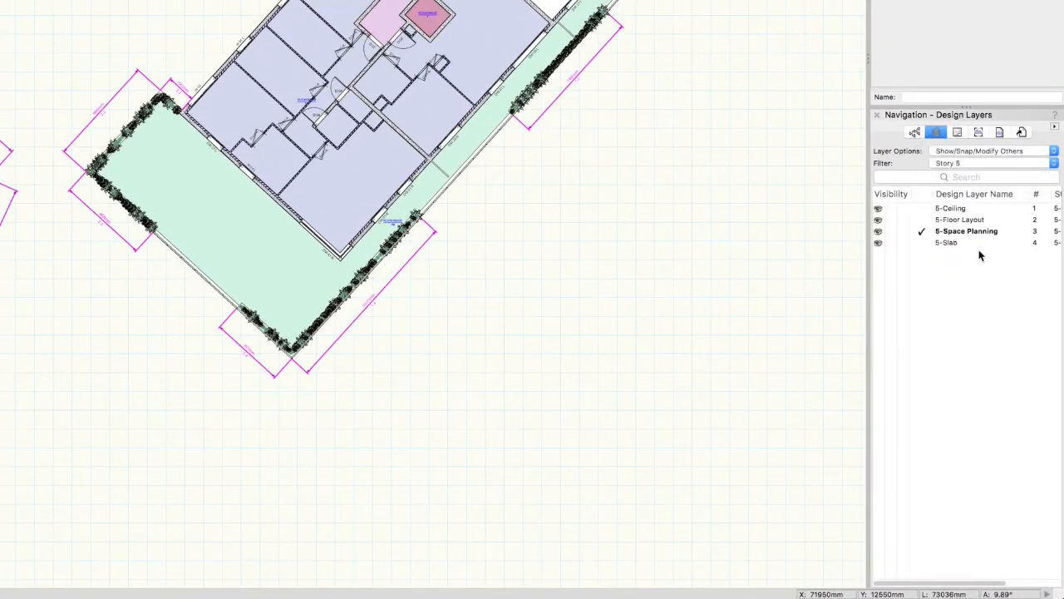
click(915, 132)
click(964, 177)
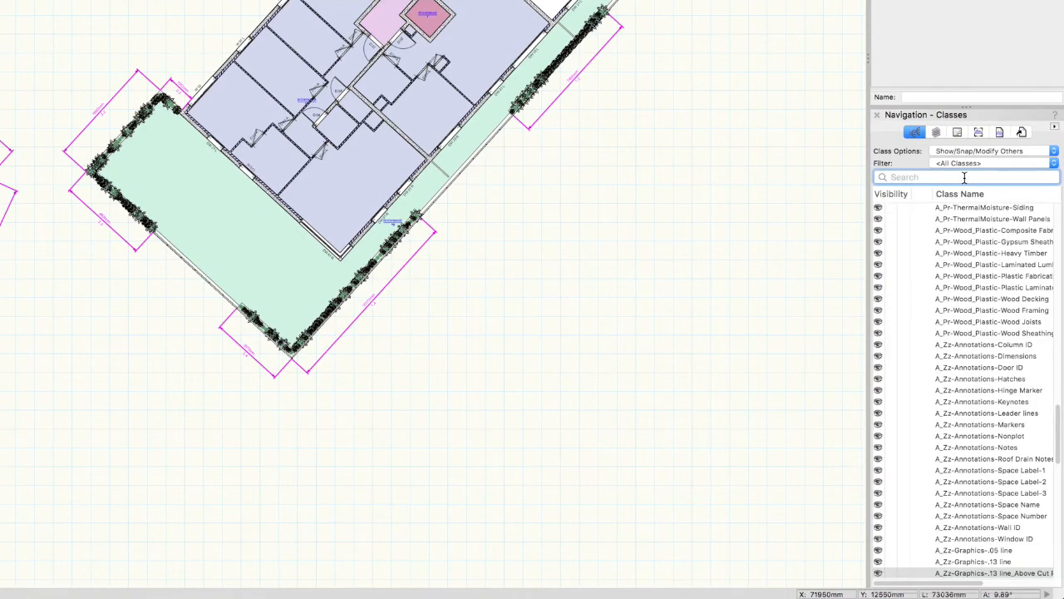
text(Wood_Plastic)
key(Return)
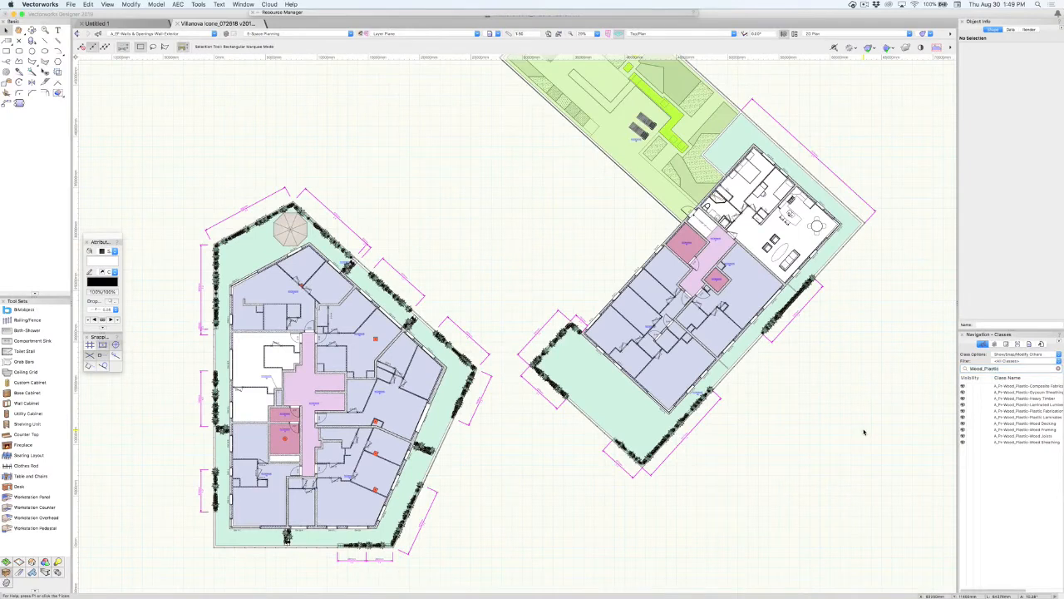
- Assign the tag Room Info to all A_EF-Space classes in the Organization dialog
click(199, 5)
click(293, 67)
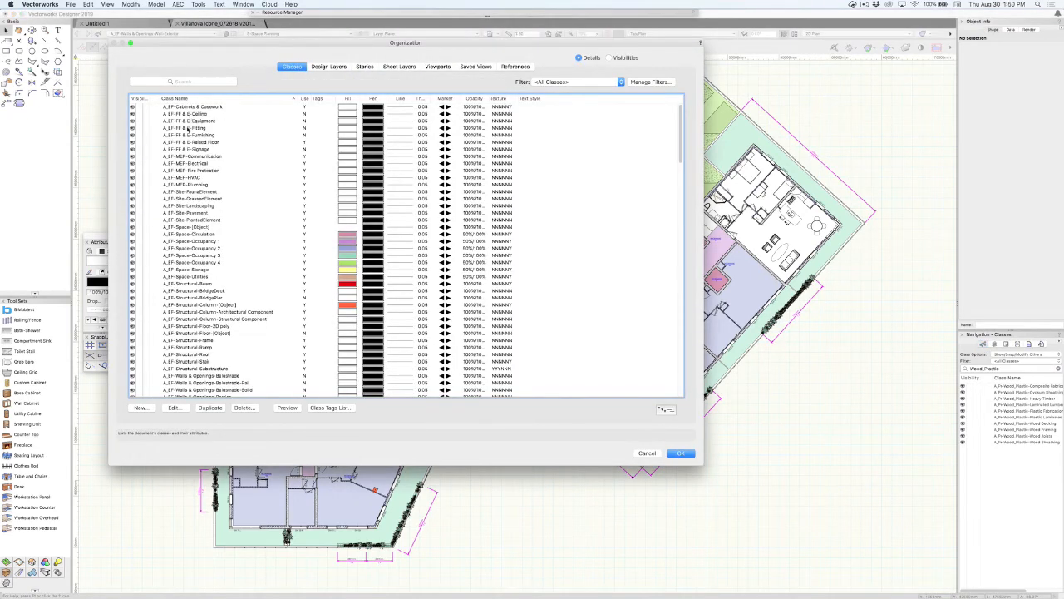
click(188, 226)
shift+click(191, 276)
right_click(191, 276)
click(215, 291)
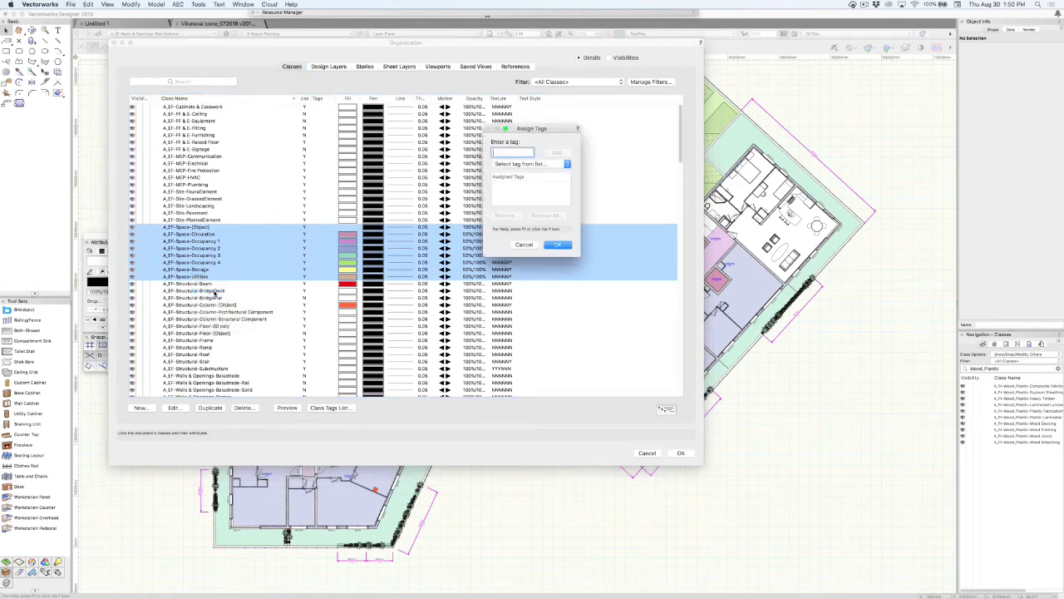
text(Room Info)
click(557, 153)
click(557, 243)
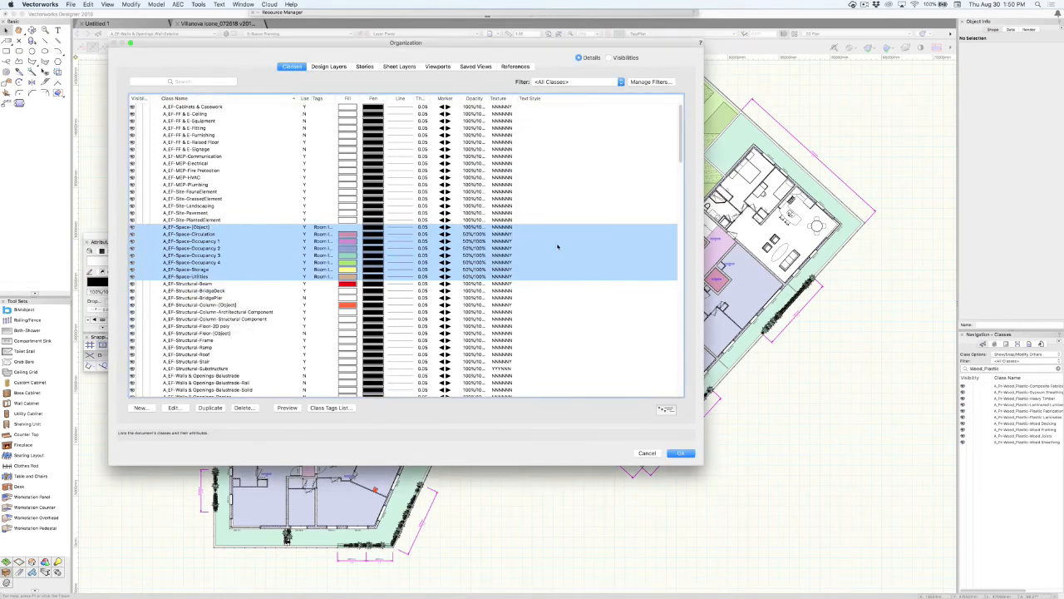
- Create a class filter named Rooms for classes whose tags include Room Info, and apply it to the class list
click(292, 235)
click(645, 81)
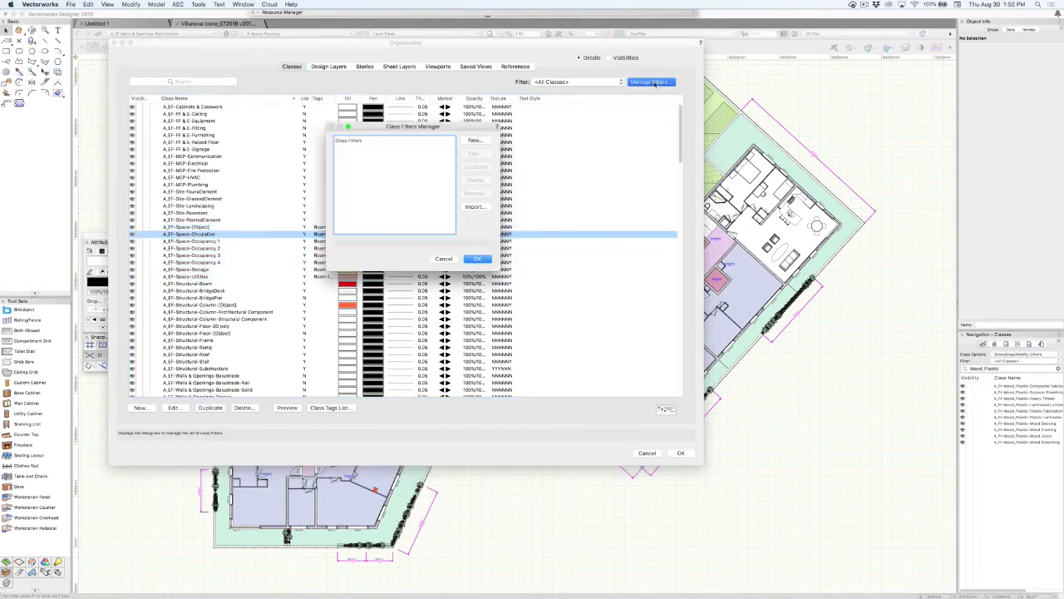
click(475, 139)
text(Rod)
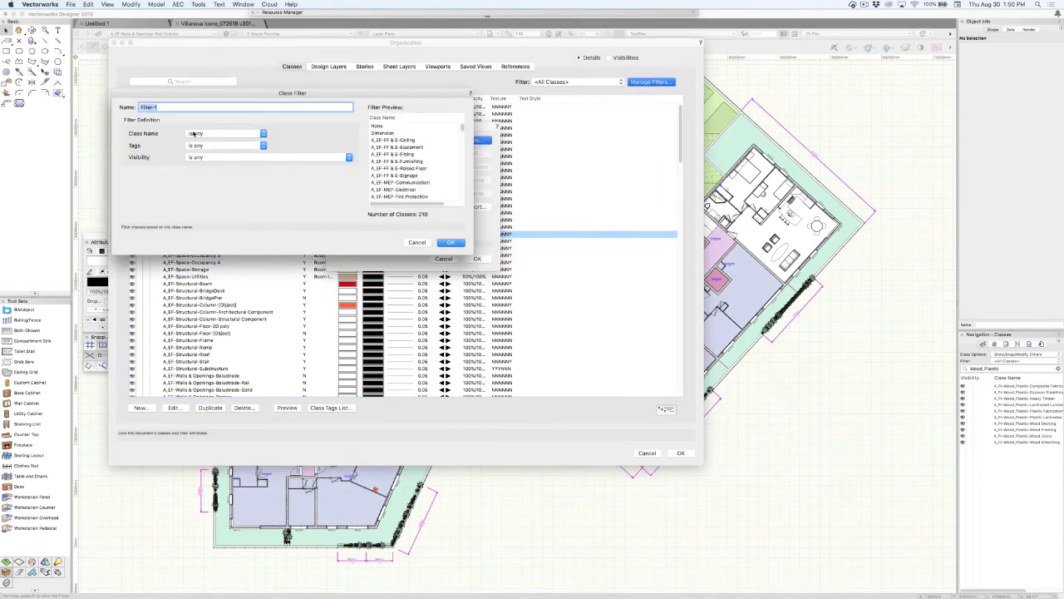
text(ms)
click(225, 146)
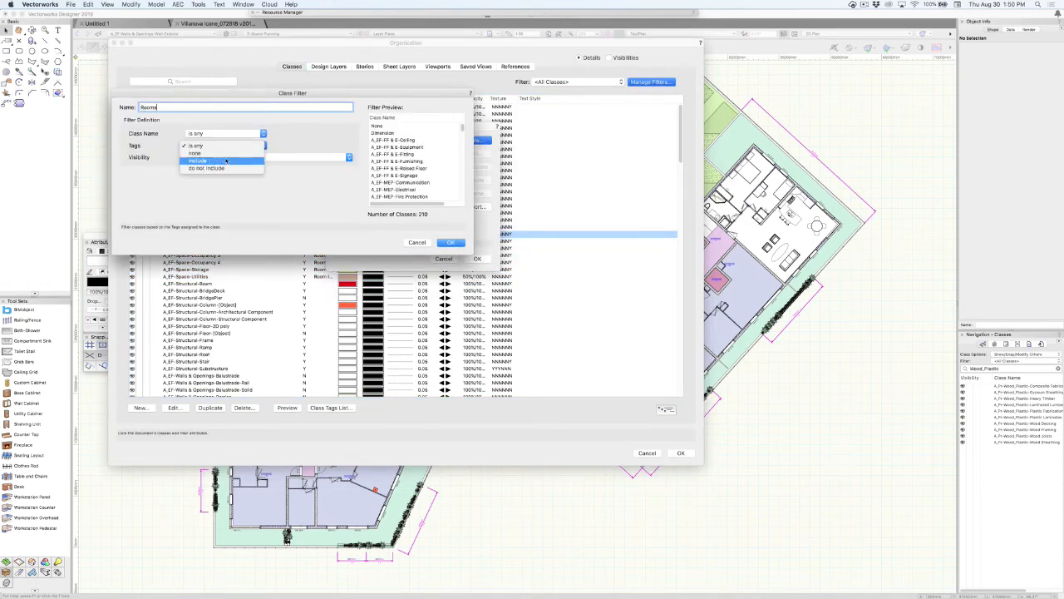
click(212, 158)
click(450, 242)
click(477, 259)
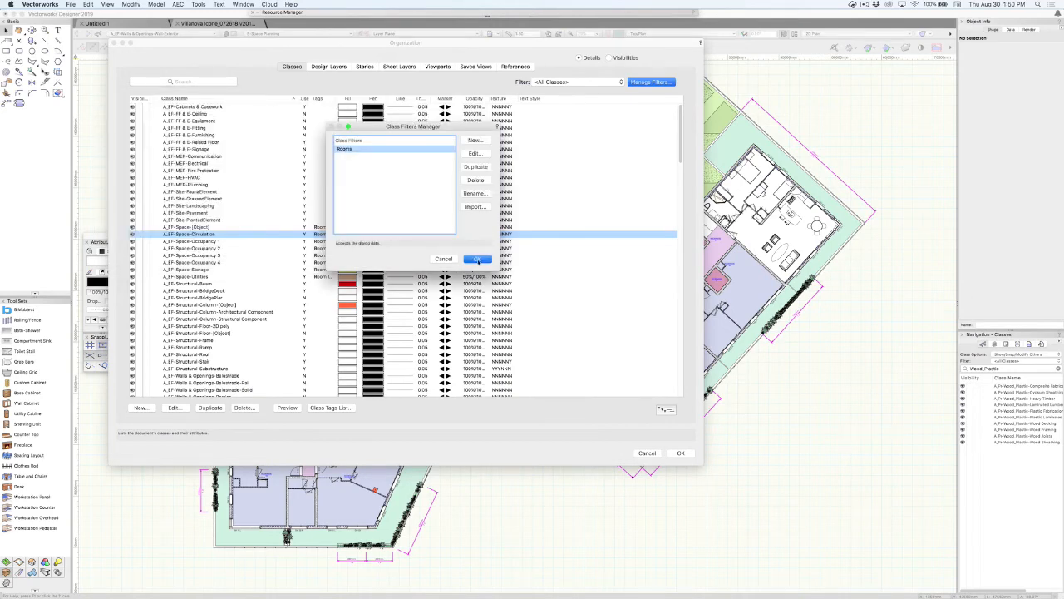
click(619, 81)
click(574, 133)
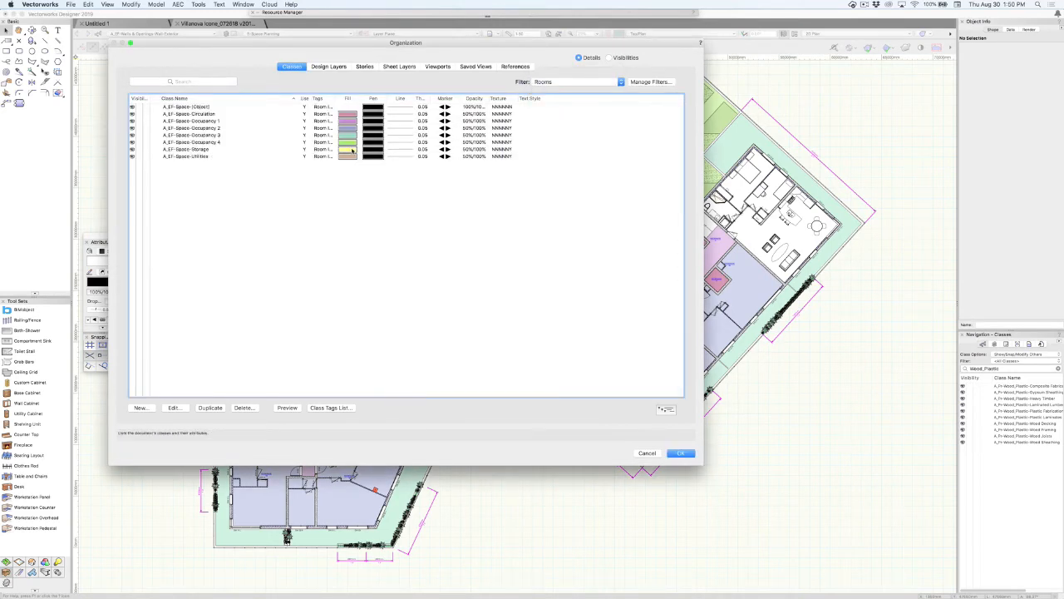
- Define a new design layer filter whose layer name contains Space
click(329, 67)
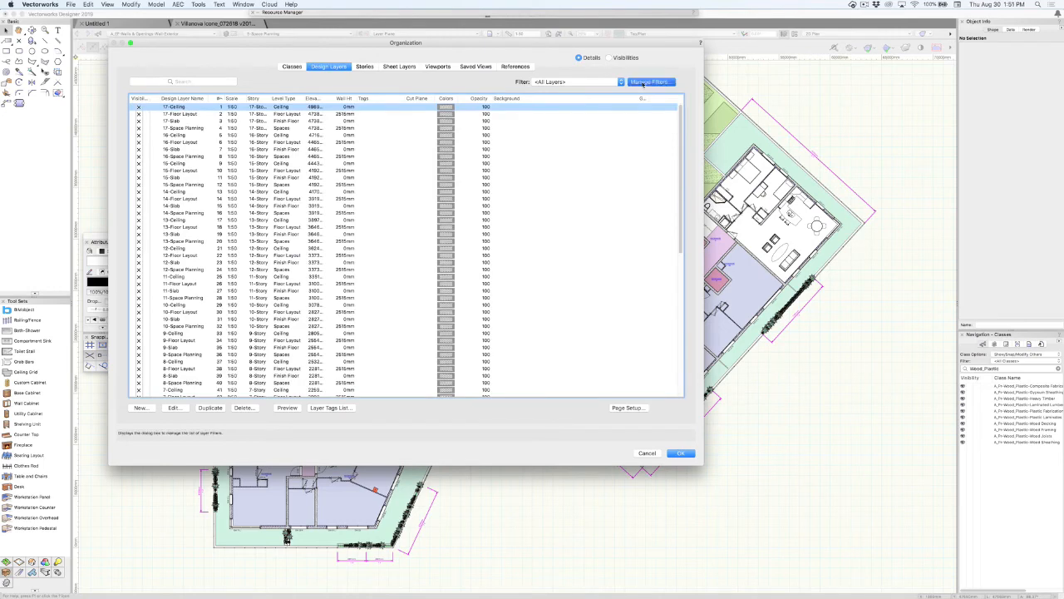
click(644, 83)
click(672, 142)
click(463, 153)
click(447, 178)
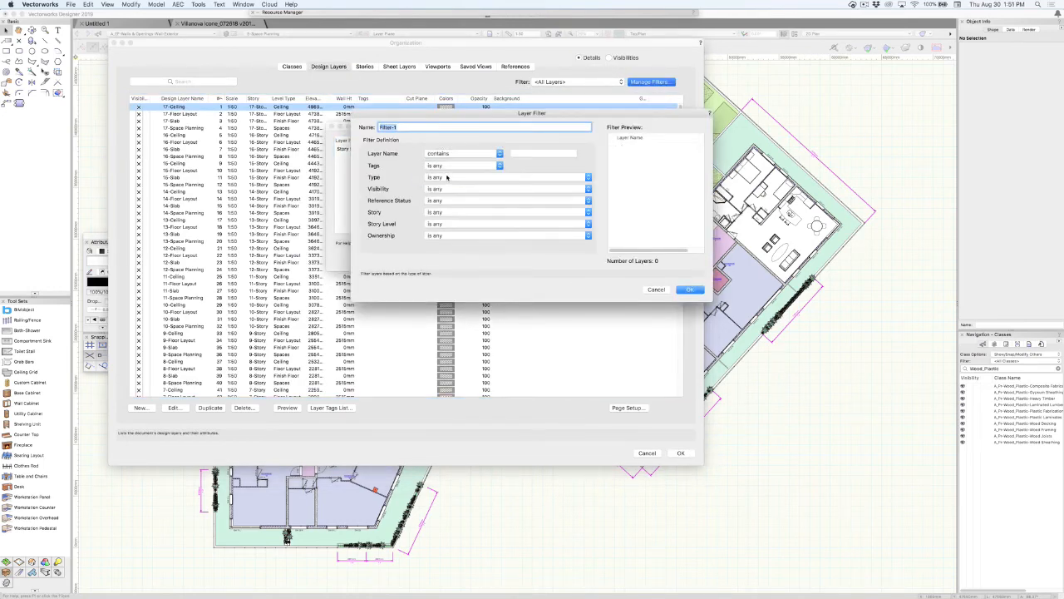
click(543, 153)
text(Space)
- Name the layer filter Space, save it, and apply it to the design layer list
click(427, 126)
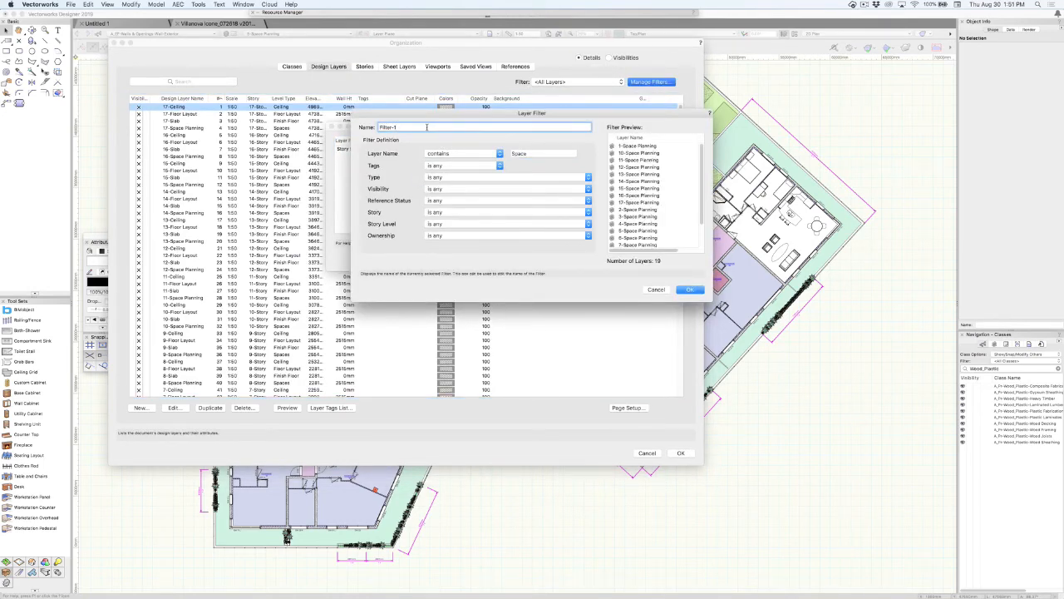
key(super+a)
text(Space)
click(689, 289)
click(477, 259)
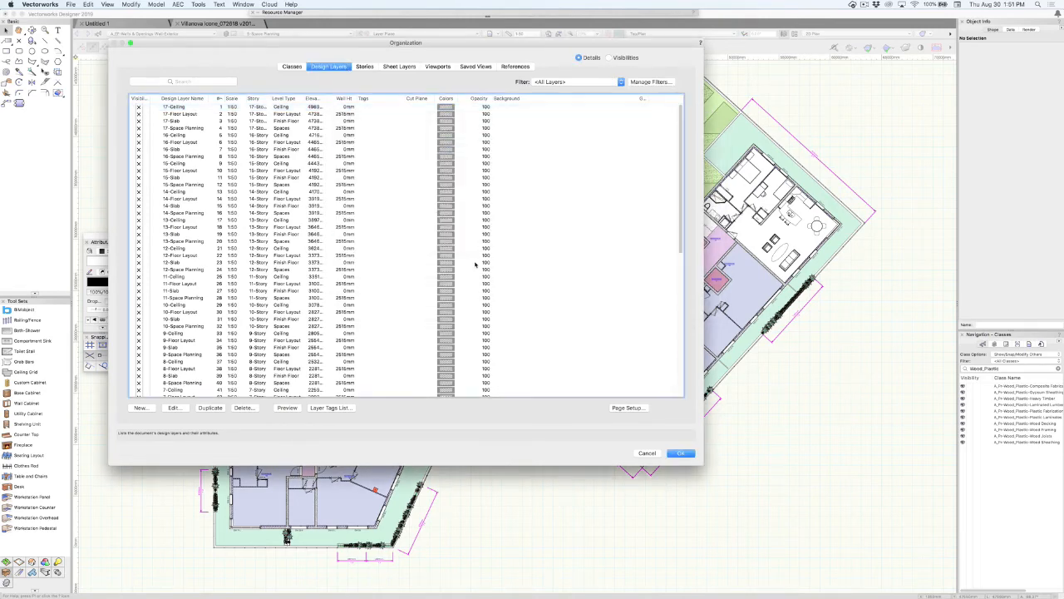
click(577, 81)
click(565, 120)
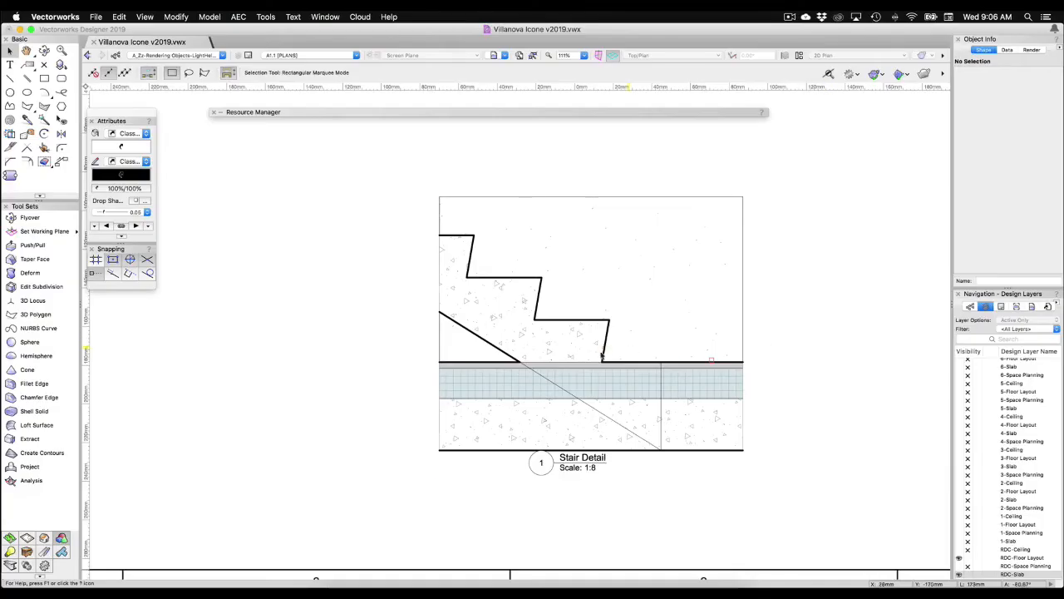
- Open the Stair Detail section viewport's model for in-place editing and select the concrete stair
click(592, 329)
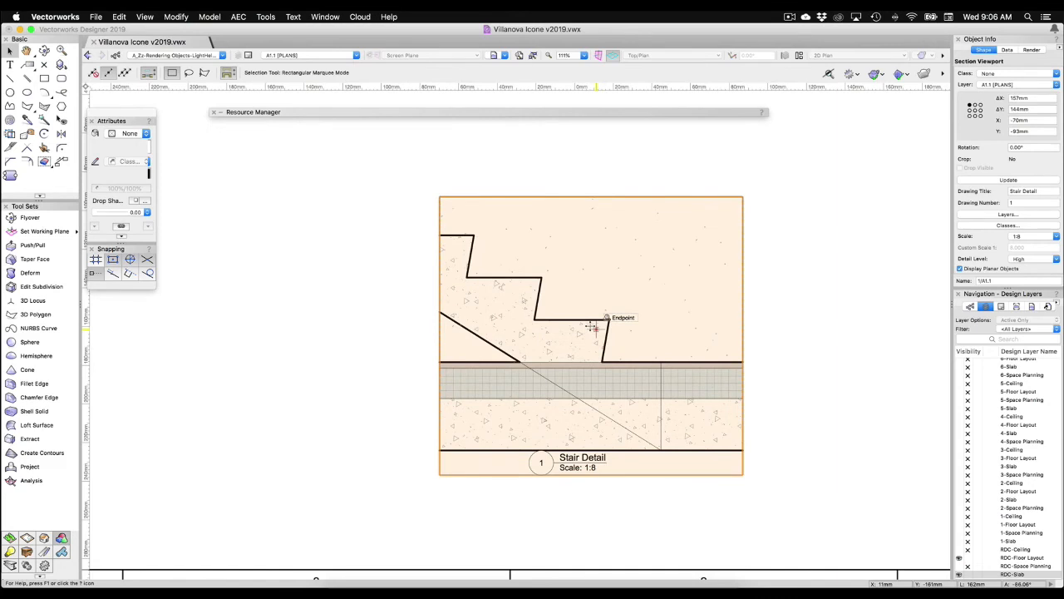
right_click(592, 329)
click(617, 563)
click(568, 331)
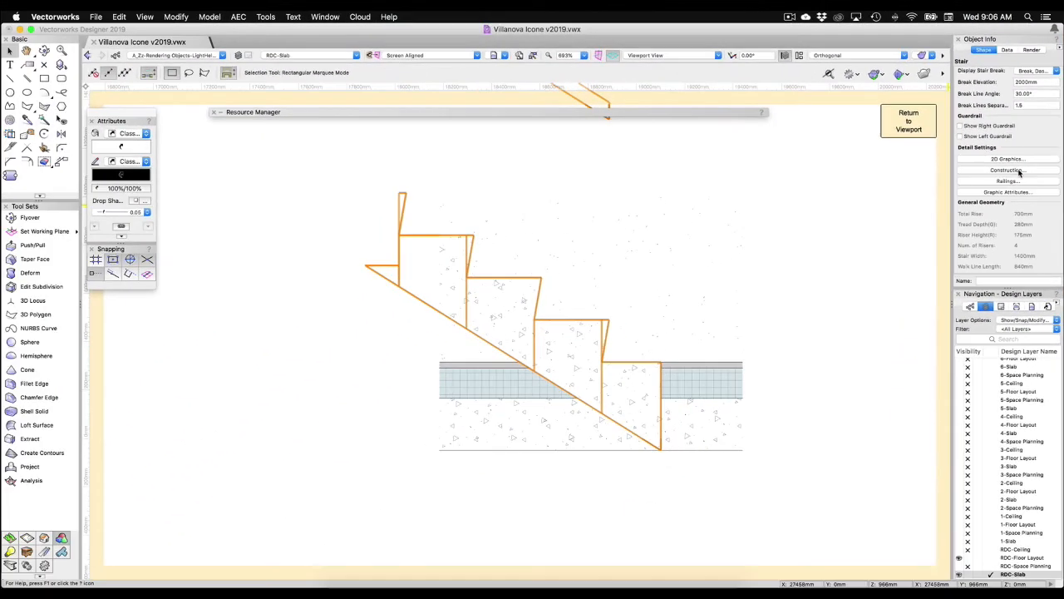
- Set the stair's lower floor connection detail to Inset in its construction settings and apply the change
click(999, 246)
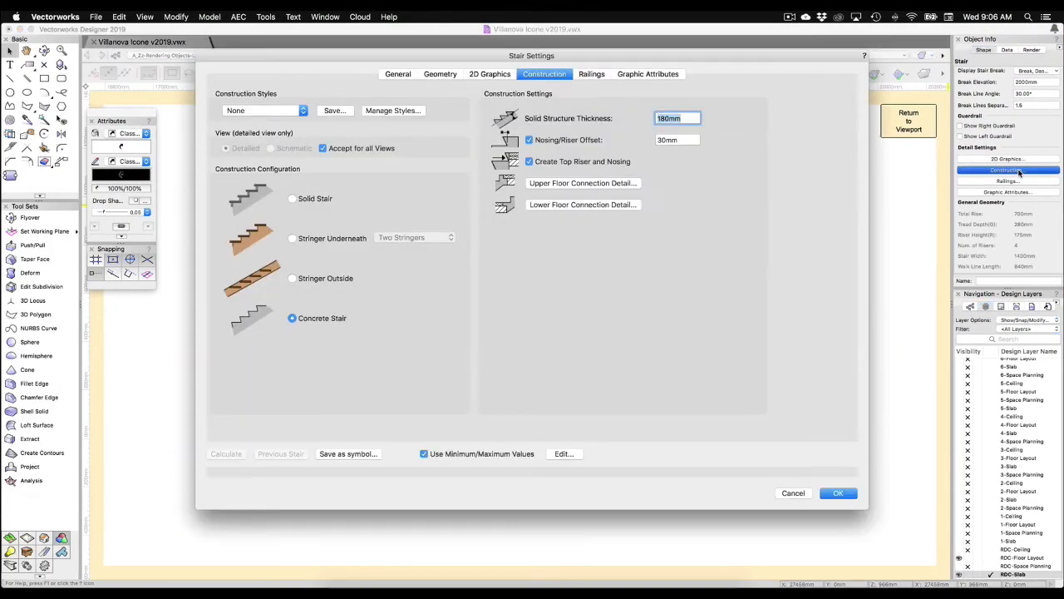
click(606, 206)
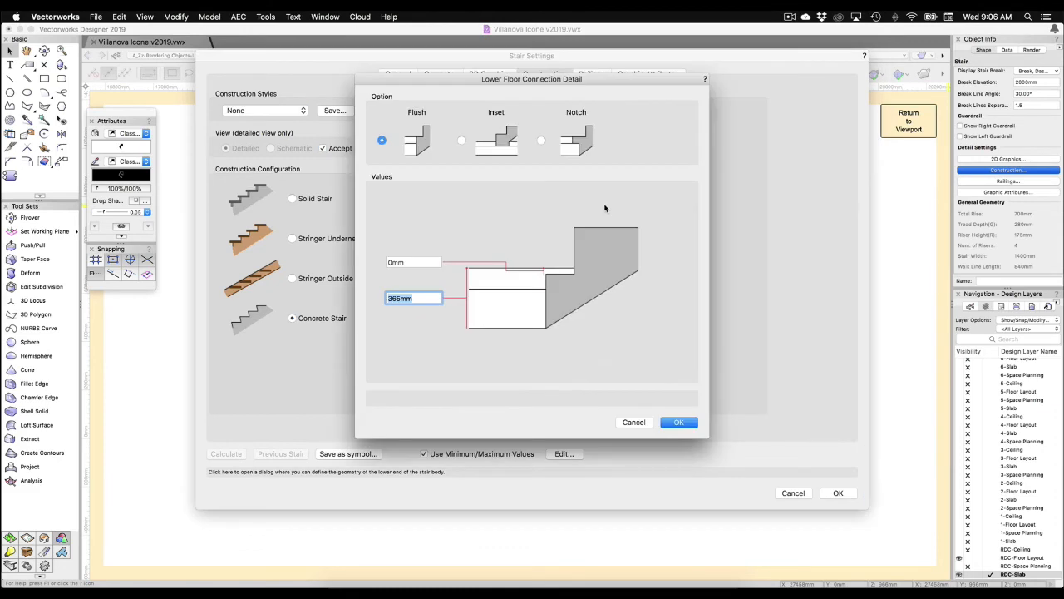
click(461, 141)
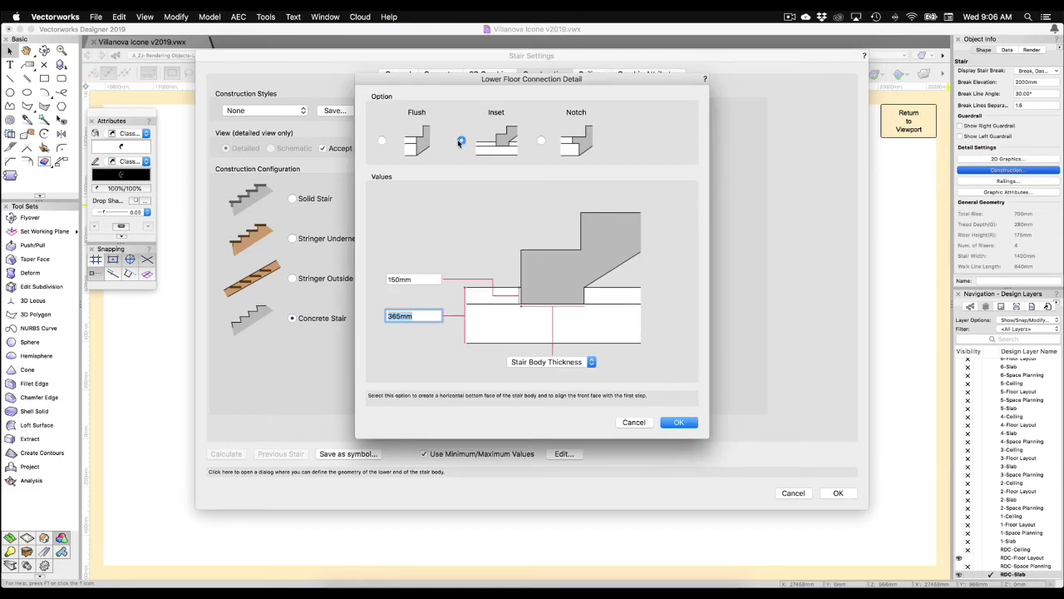
click(680, 424)
click(838, 493)
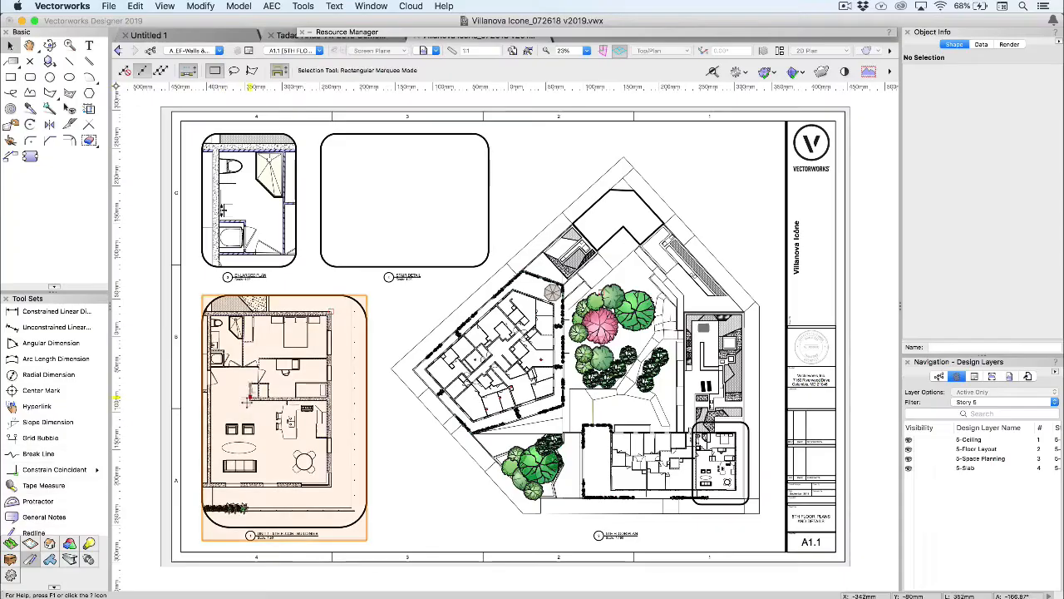
- Open the Unit 1 floor plan viewport for annotation editing, framing the apartment's living and kitchen area
double_click(274, 391)
click(603, 389)
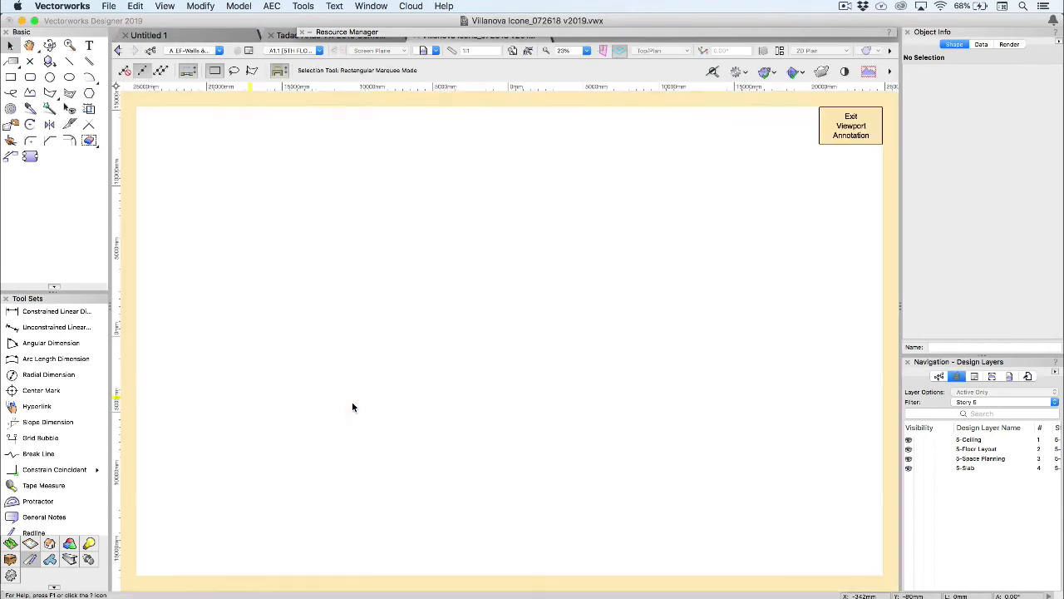
key(c)
drag(203, 318, 349, 498)
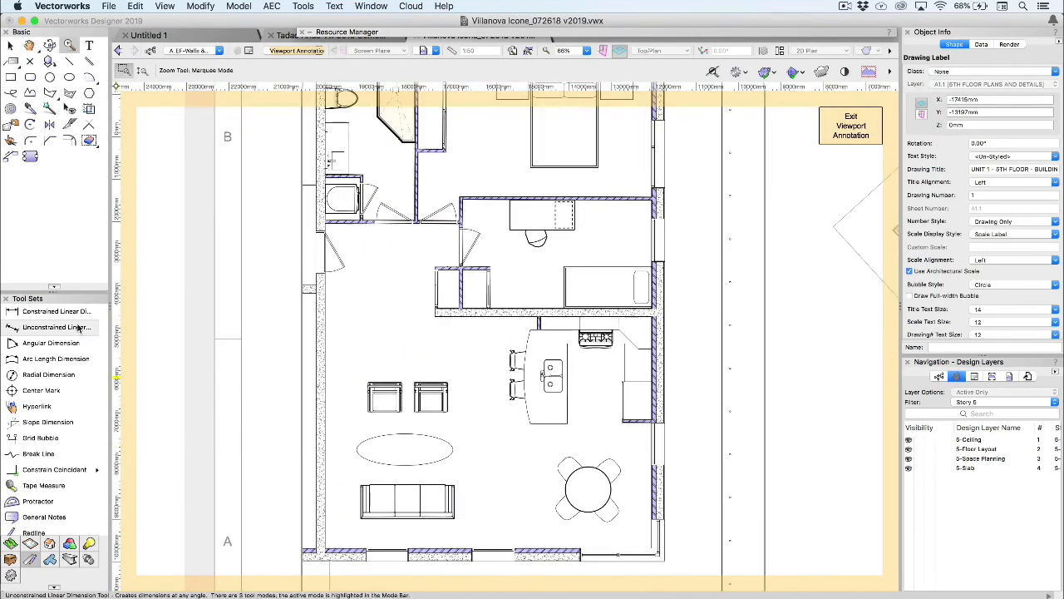
- Draw a two-segment constrained chain dimension along the apartment's right exterior wall, from the lower corner to the bedroom window's upper edge
click(52, 311)
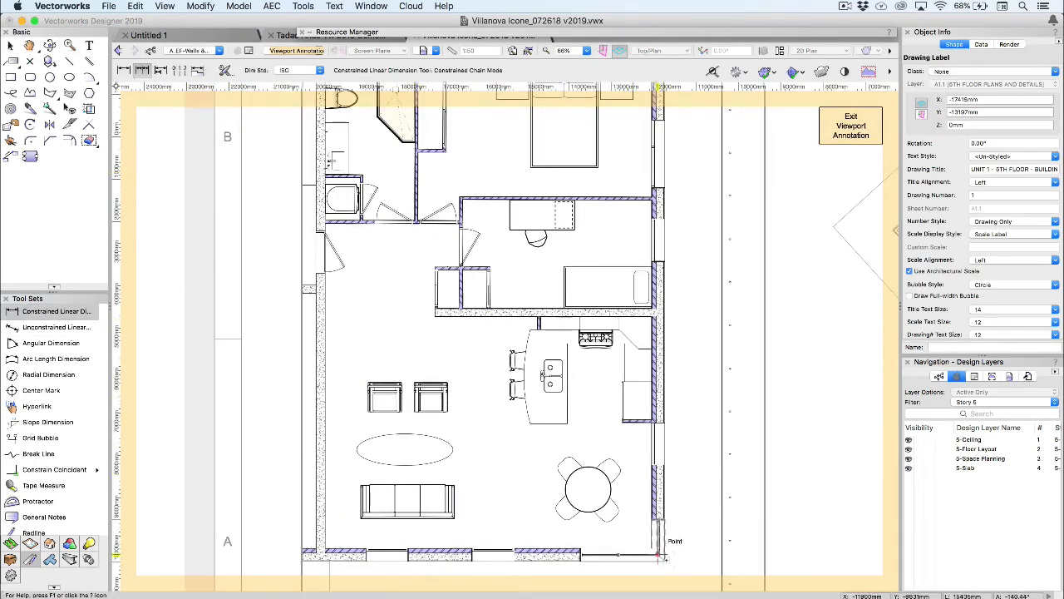
click(701, 262)
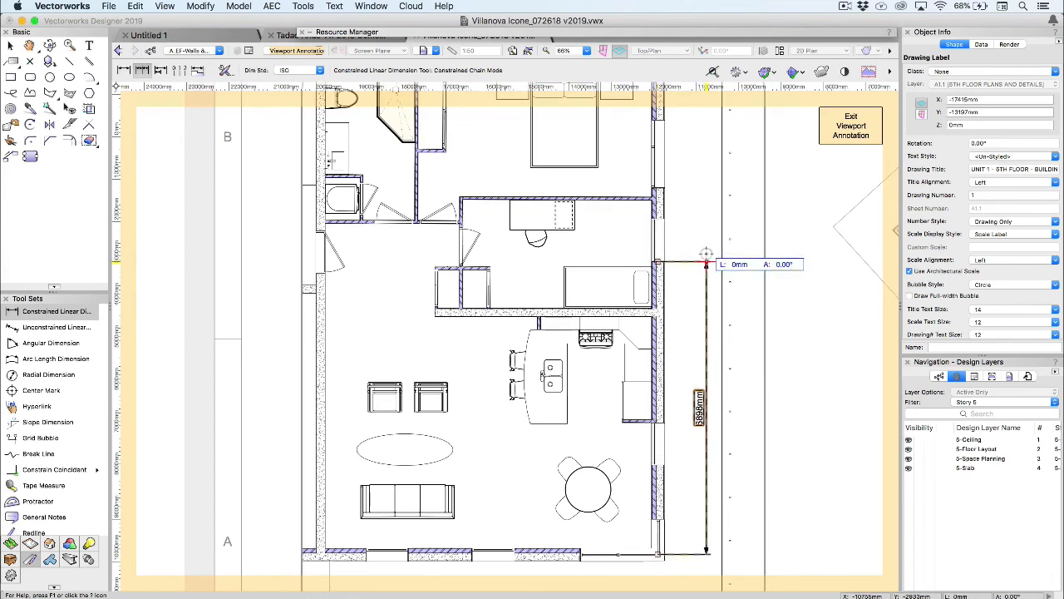
drag(694, 164, 619, 197)
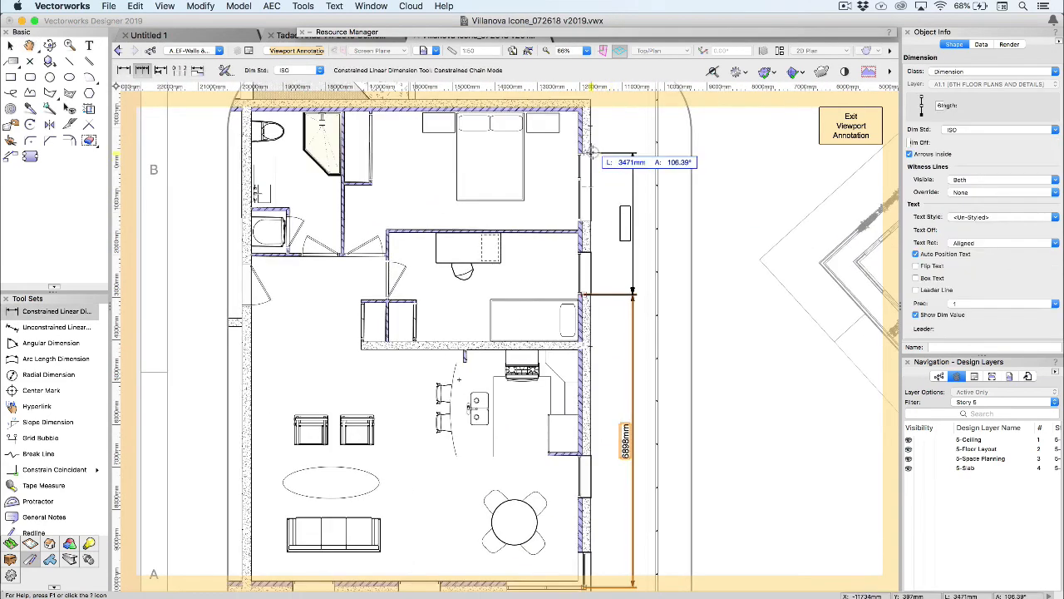
click(586, 153)
middle_drag(664, 231, 630, 199)
key(x)
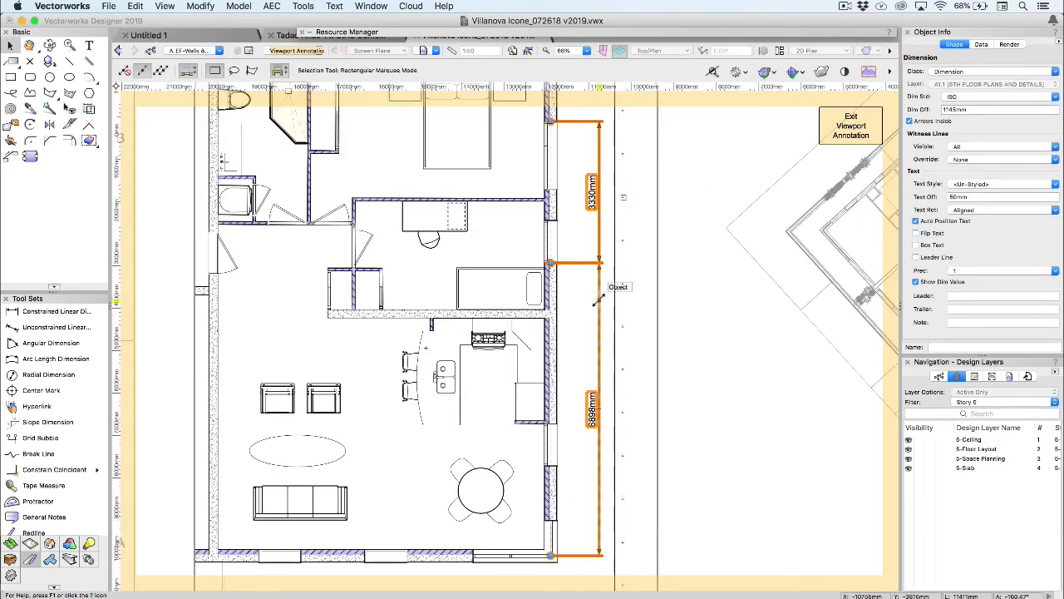
- Add dimensions to the chain's lower segment at both edges of the window beside the dining area
right_click(601, 298)
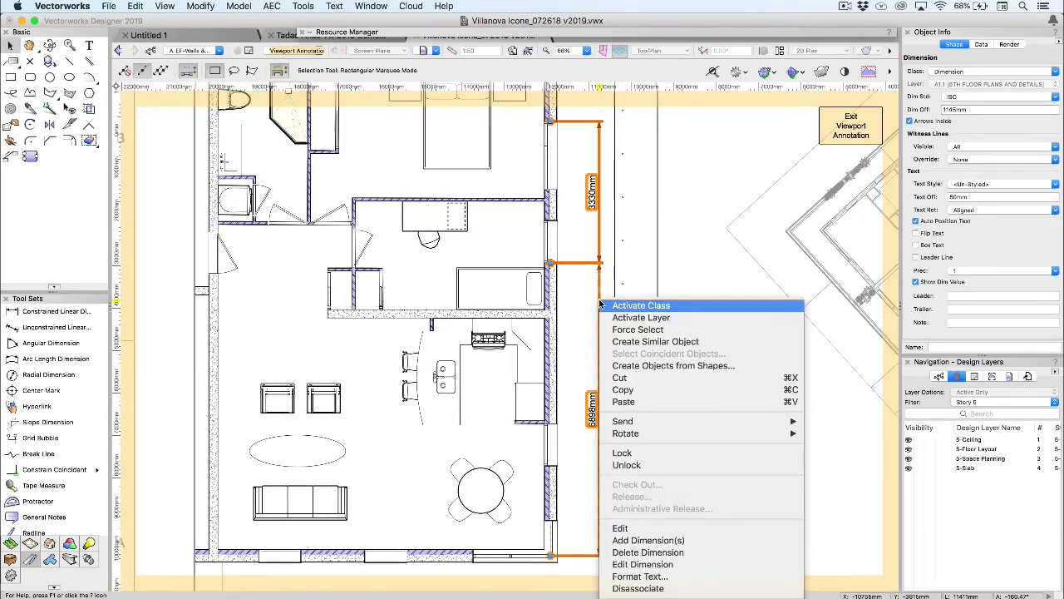
click(705, 546)
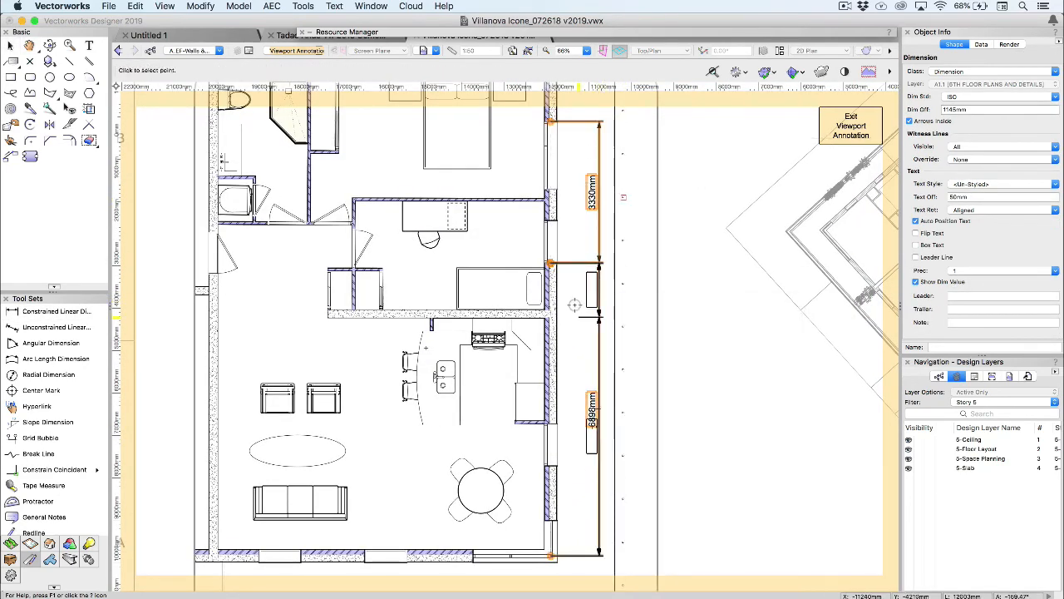
click(549, 422)
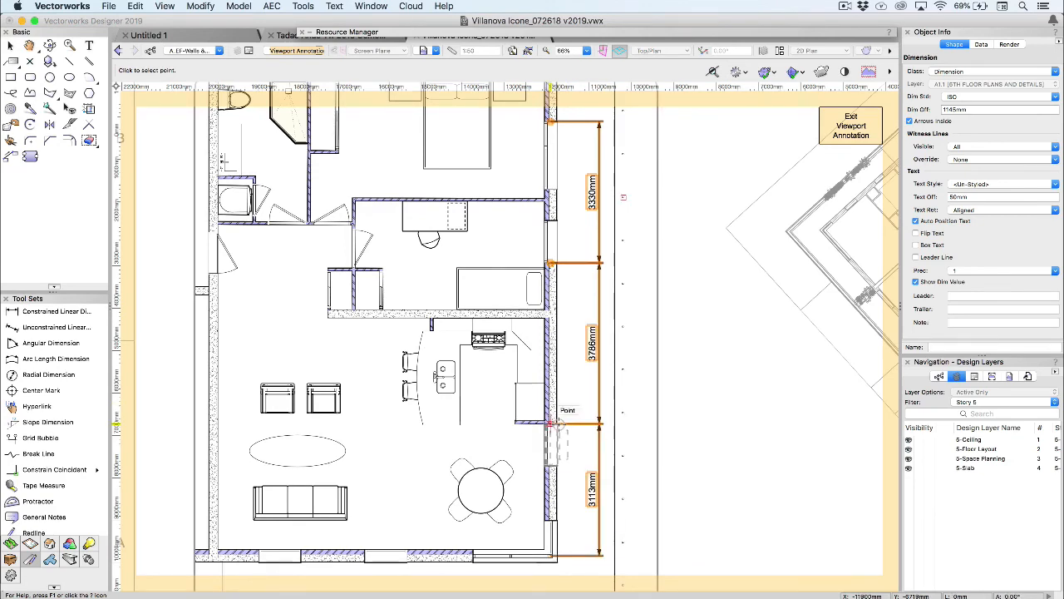
double_click(547, 466)
scroll(625, 259, up, 3)
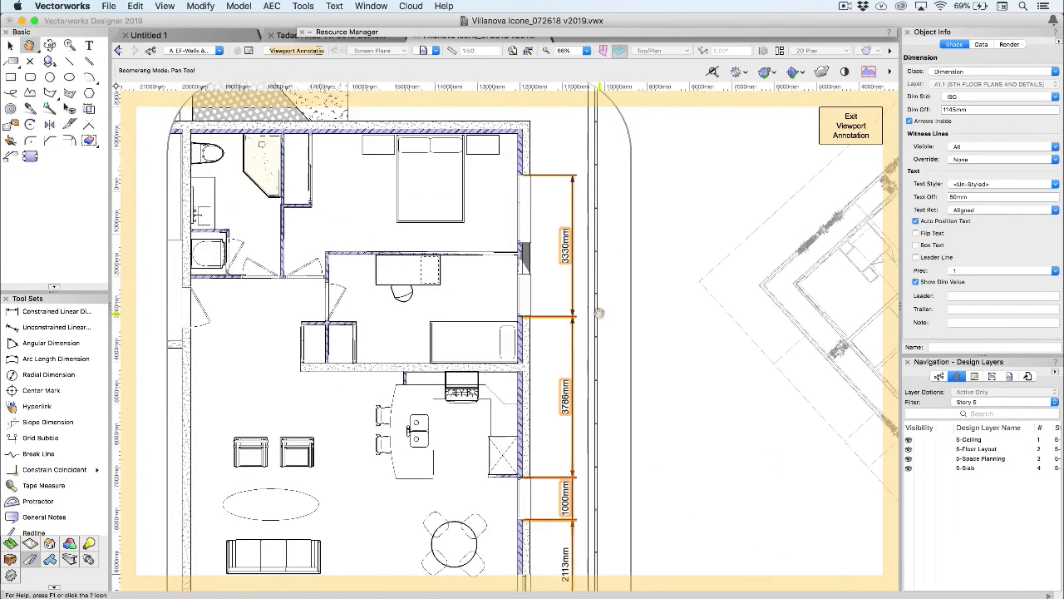
- Add dimensions to the chain's upper segment at both edges of the wall pier between the windows and at the bedroom window's midpoint
right_click(572, 276)
click(622, 519)
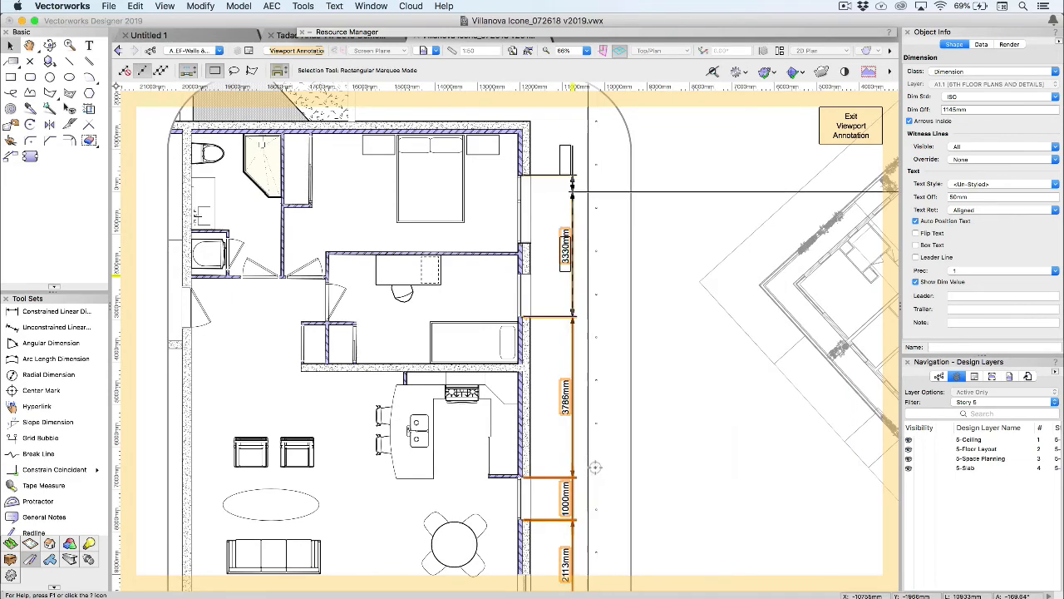
click(536, 274)
click(536, 243)
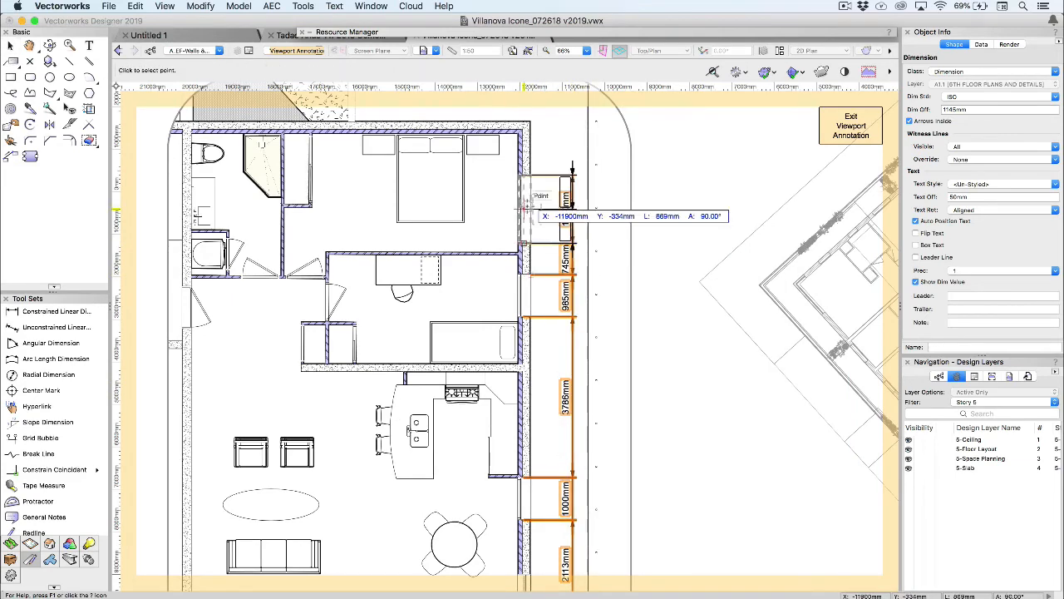
click(536, 209)
key(Escape)
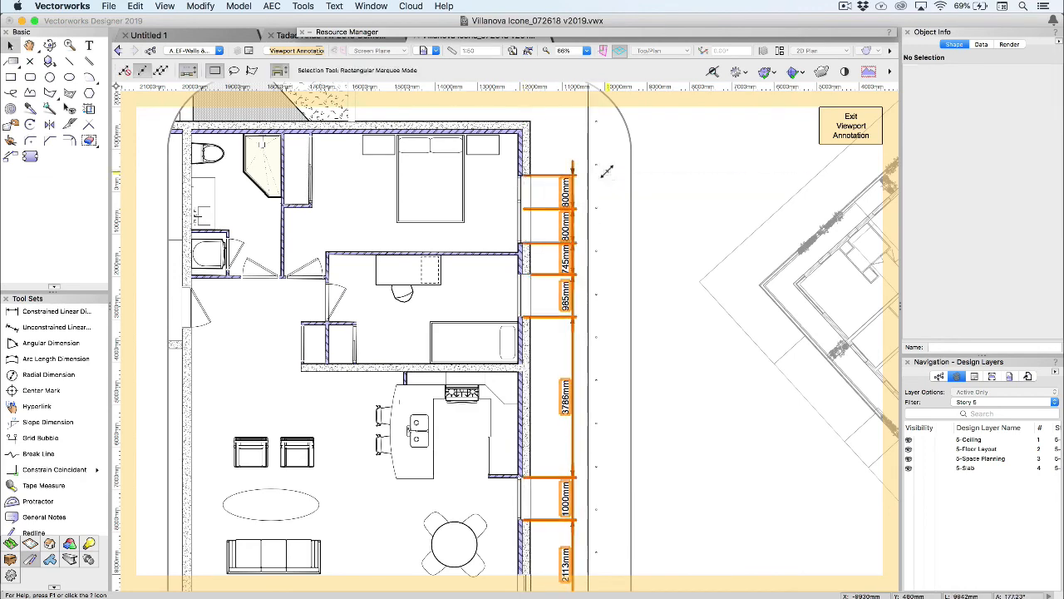
- Split the chain dimension at the witness line in the middle of the bedroom window
click(548, 213)
right_click(548, 214)
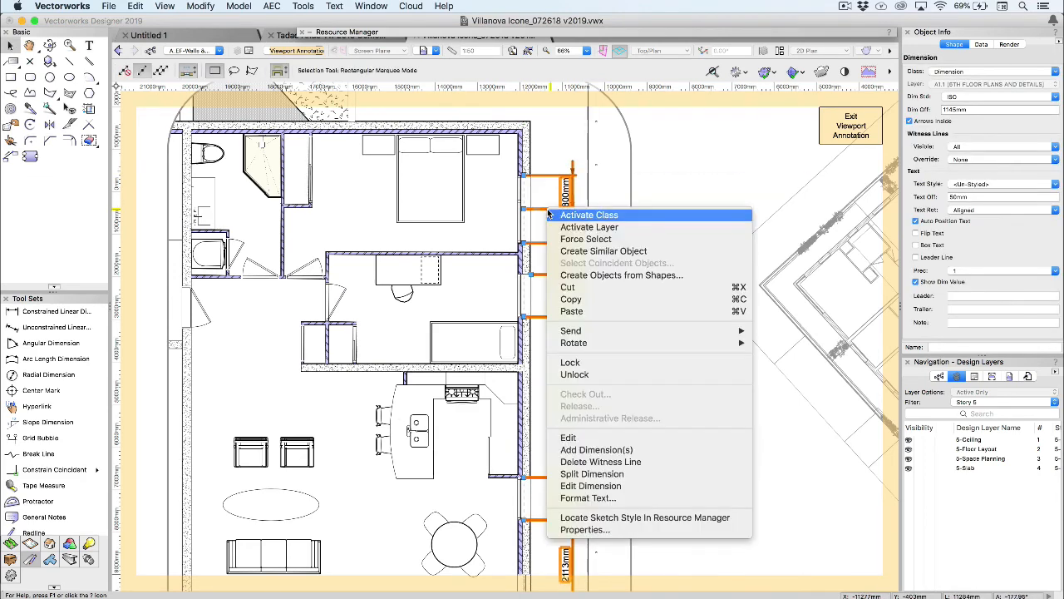
click(592, 473)
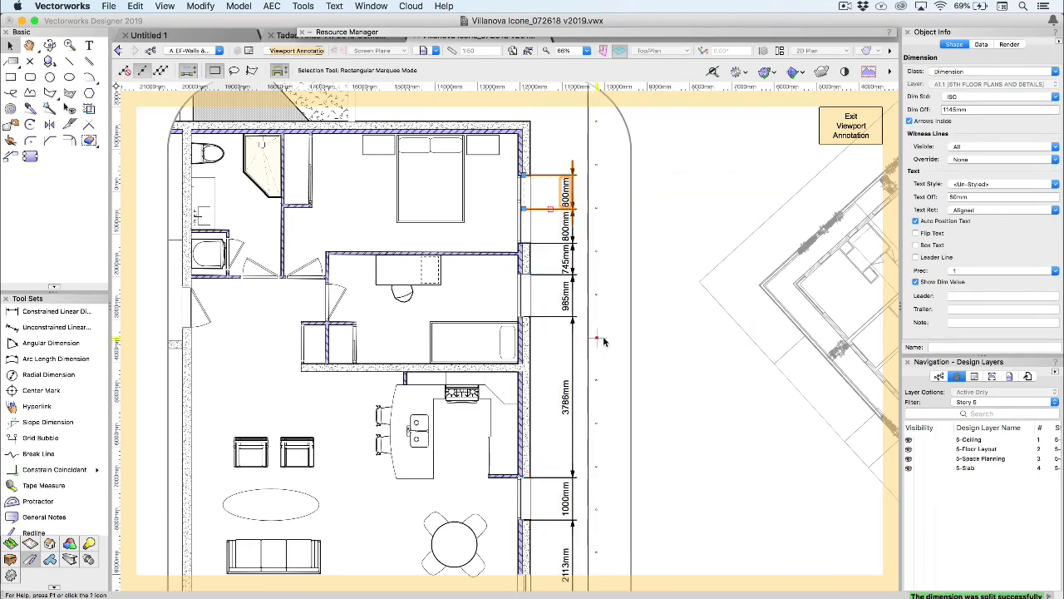
- Extend the end of the remaining dimension chain from the split point to the bedroom window's upper edge
click(592, 188)
click(524, 208)
drag(524, 208, 524, 175)
click(572, 237)
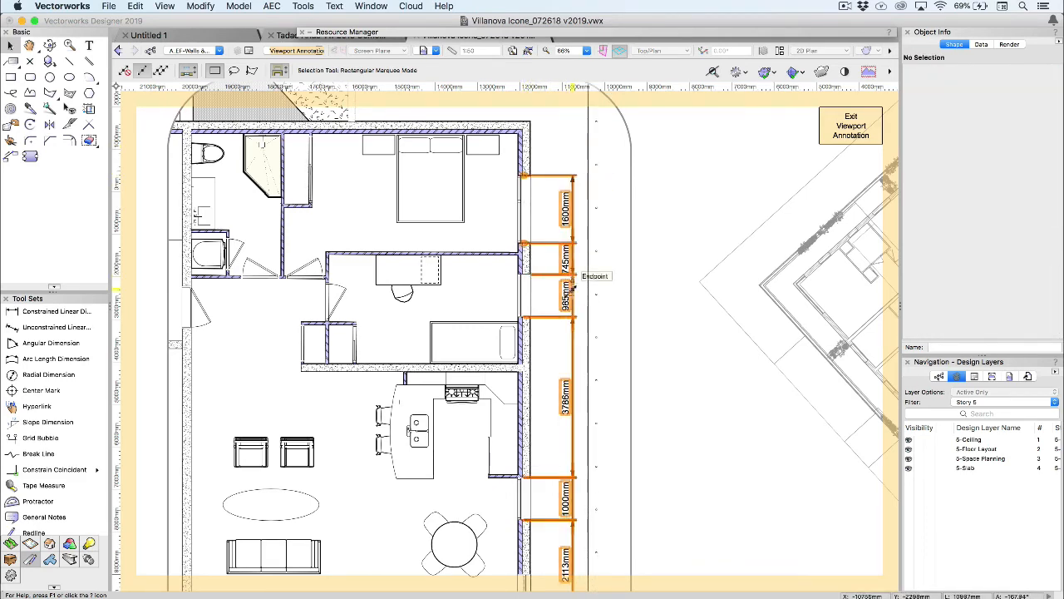
- Delete the 745 mm dimension of the wall pier from the chain
right_click(583, 256)
click(611, 522)
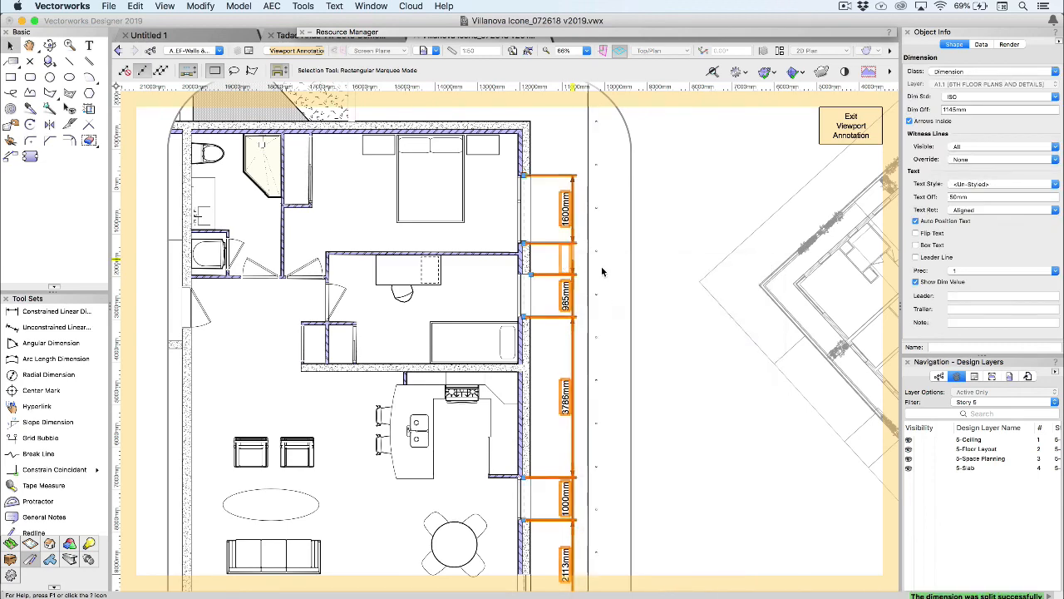
click(559, 137)
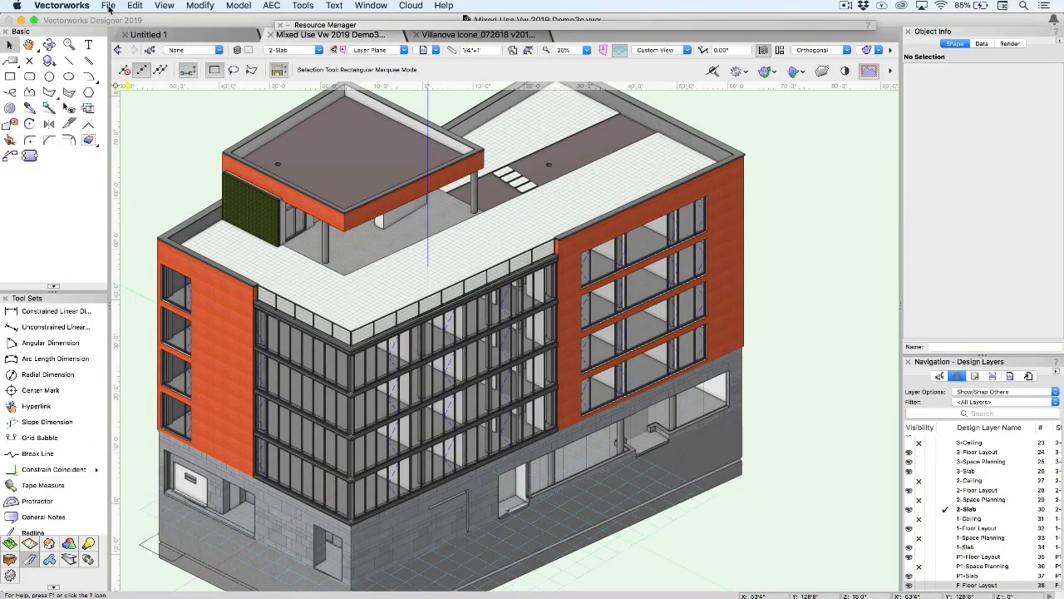
- Open the mtextur import and confirm importing as Renderworks Textures and Images, with the dialog closing automatically after download
click(109, 5)
mouse_move(221, 255)
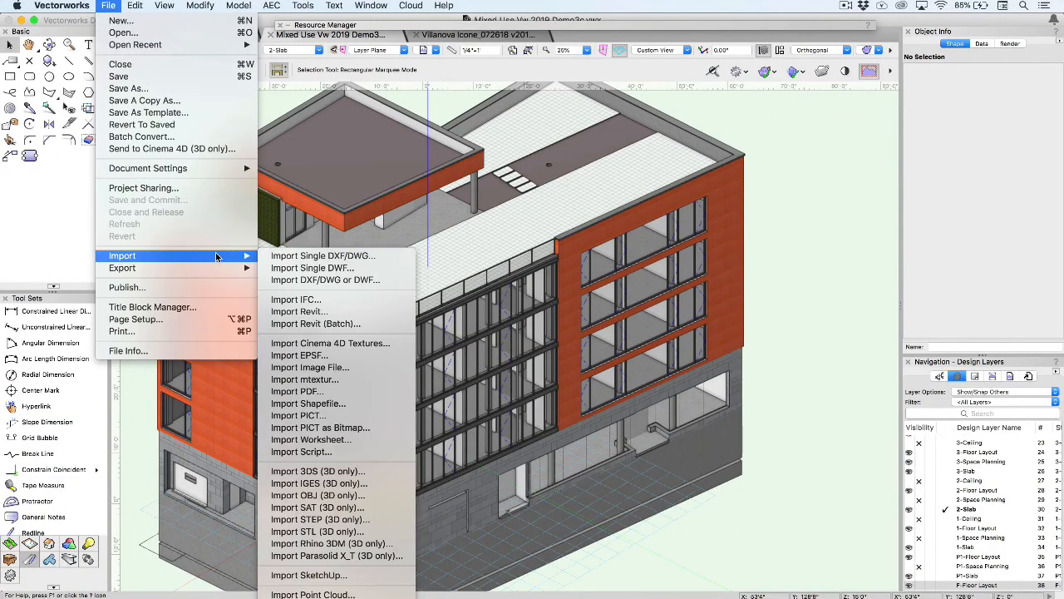
click(323, 380)
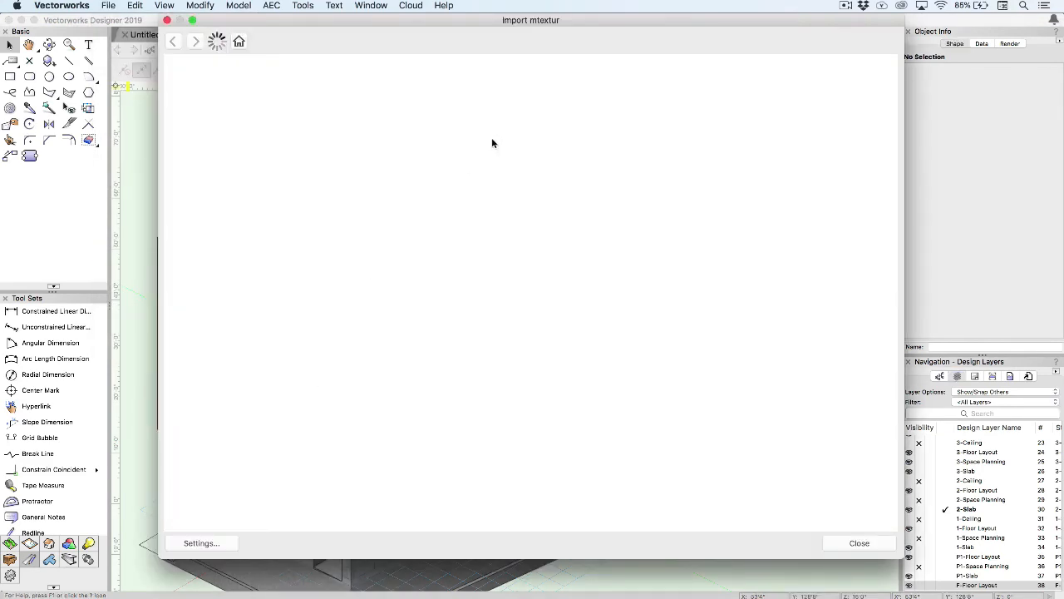
click(217, 544)
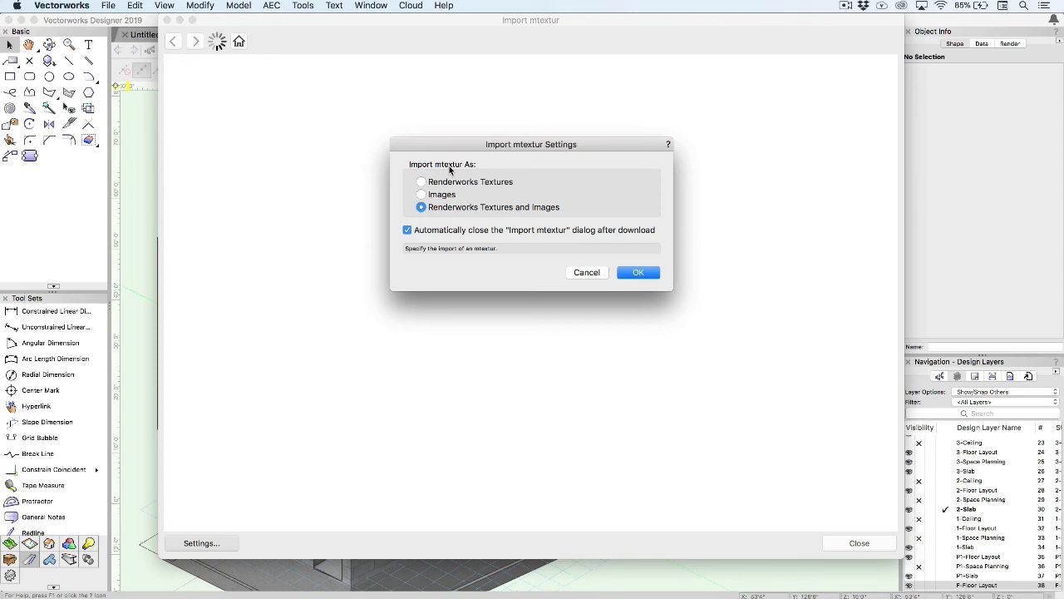
key(Return)
- Find Backstein Greige among the mtextur brick materials, import its CAD and BIM texture, and expand the Resource Manager
mouse_move(254, 103)
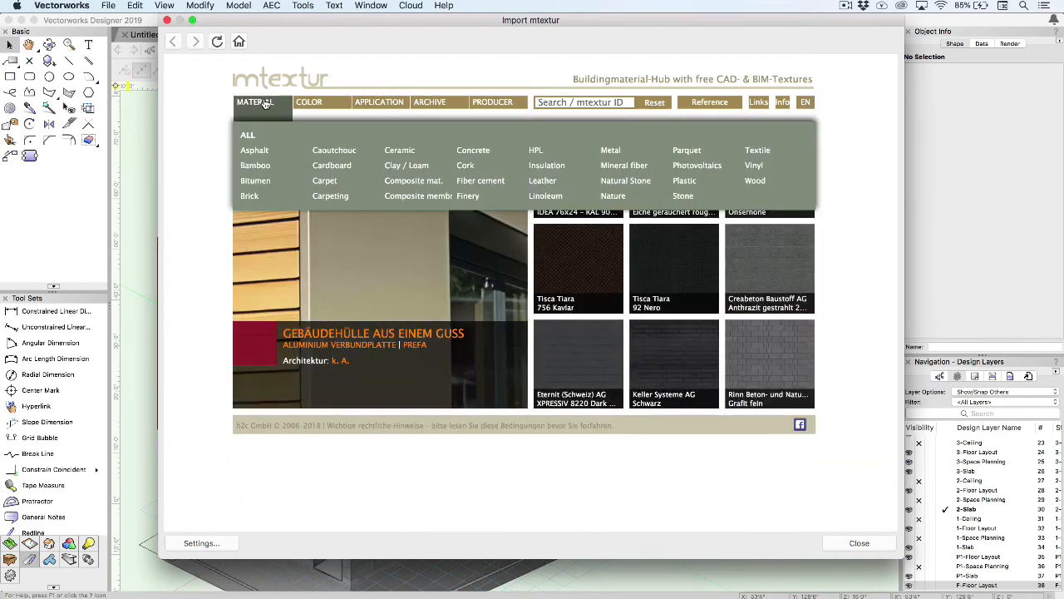
mouse_move(250, 196)
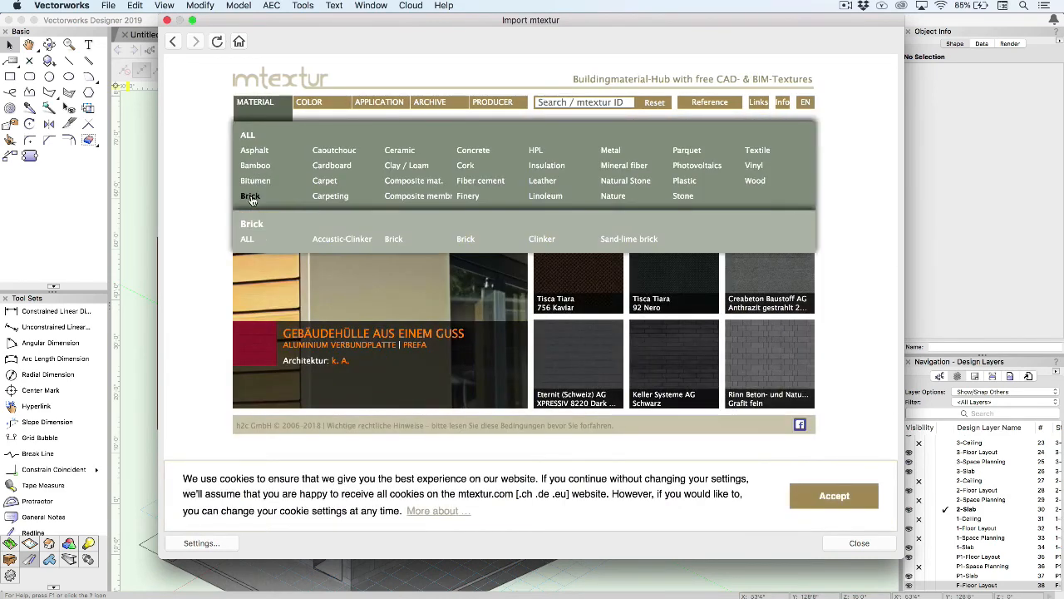
click(462, 240)
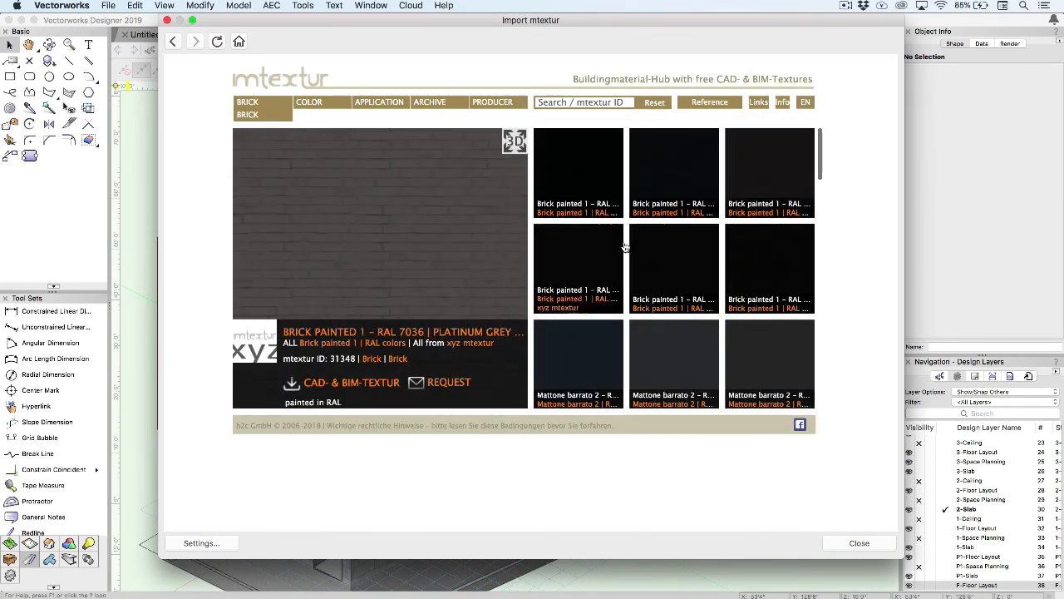
scroll(625, 245, down, 3)
click(674, 300)
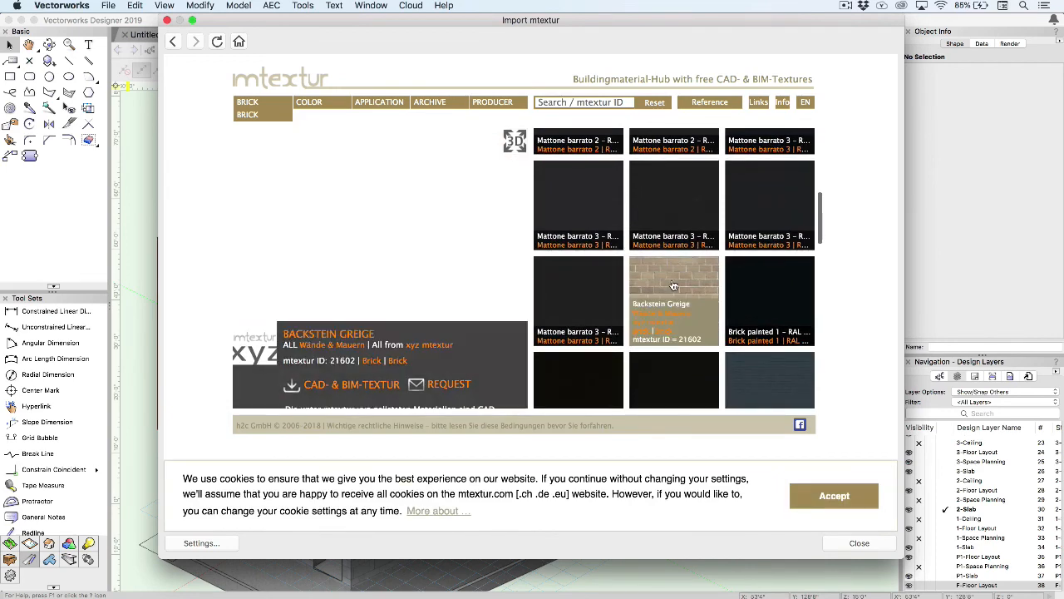
mouse_move(474, 249)
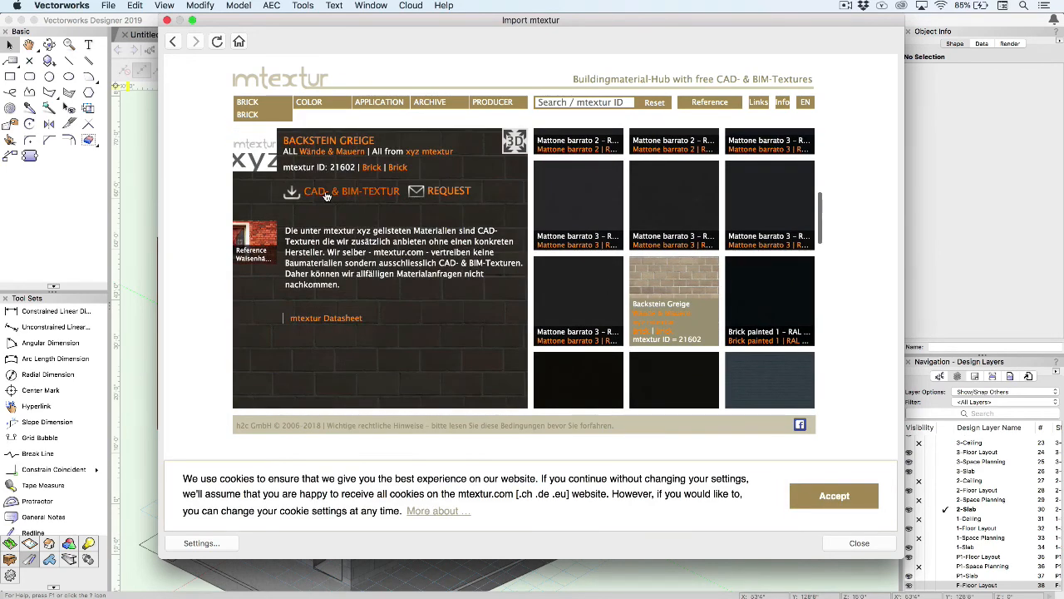
click(326, 193)
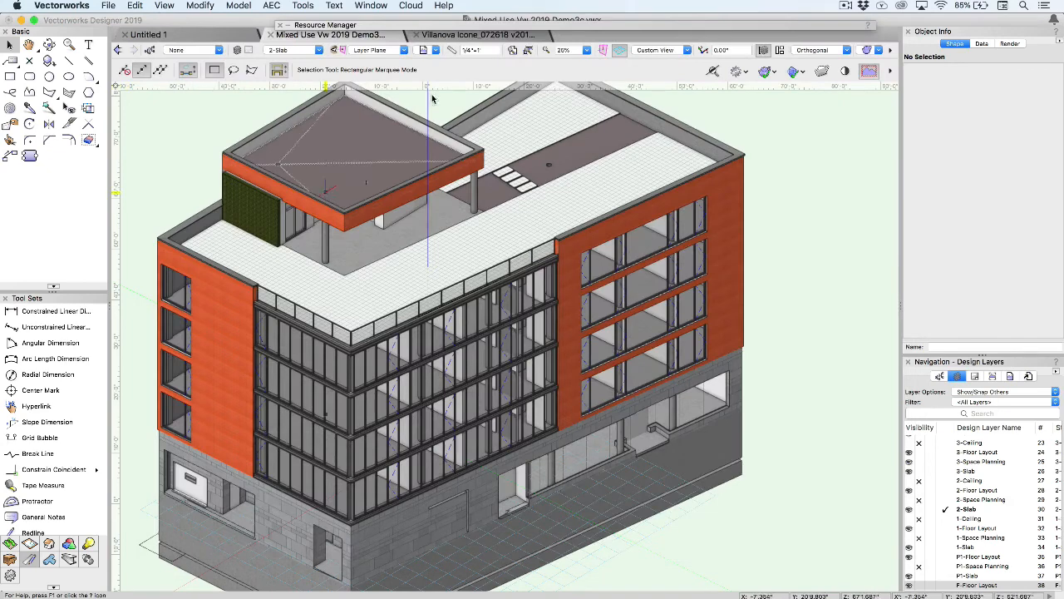
click(484, 30)
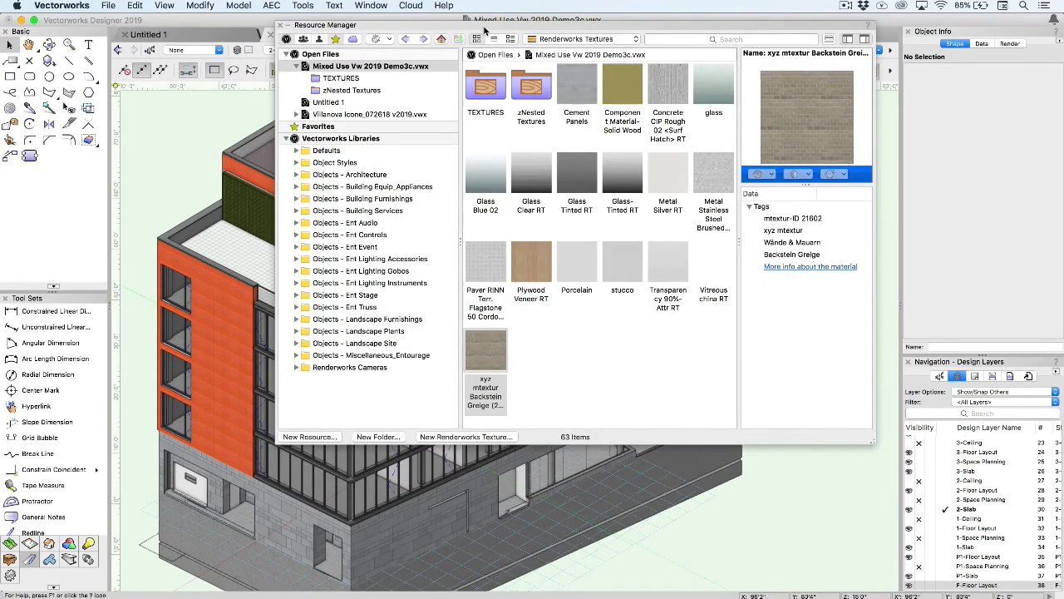